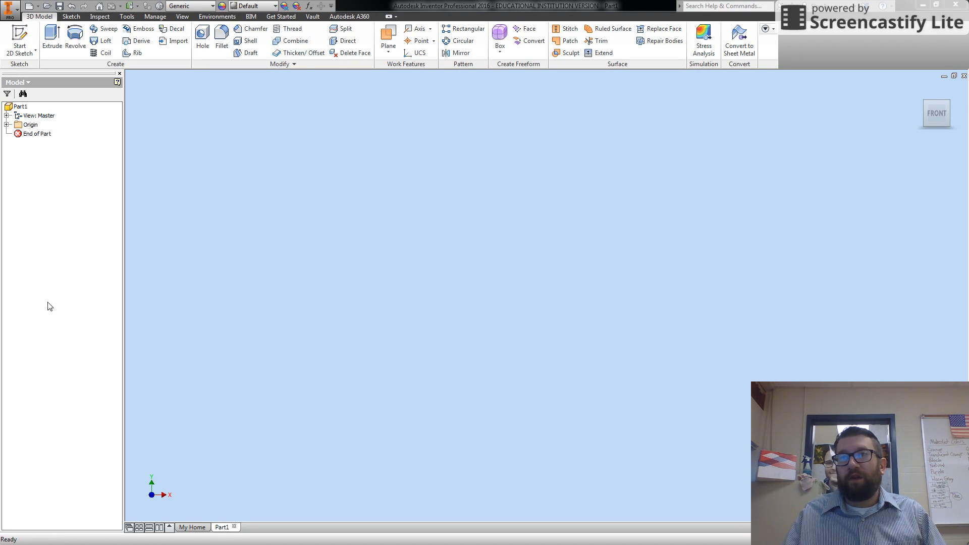
Sketch a closed five-sided profile about 1.37 in wide on the front plane, with a short top edge sloping down to a shorter right side.
click(33, 51)
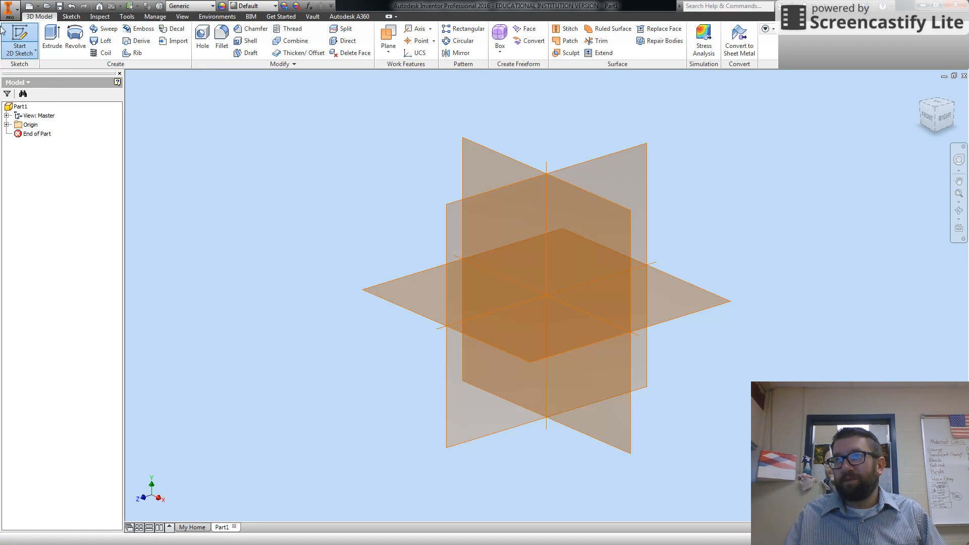
click(612, 262)
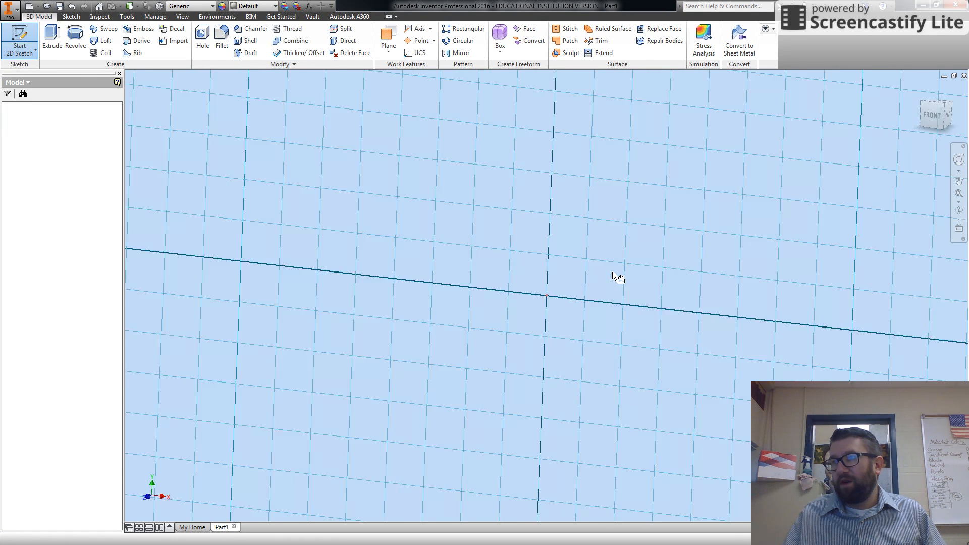
click(56, 37)
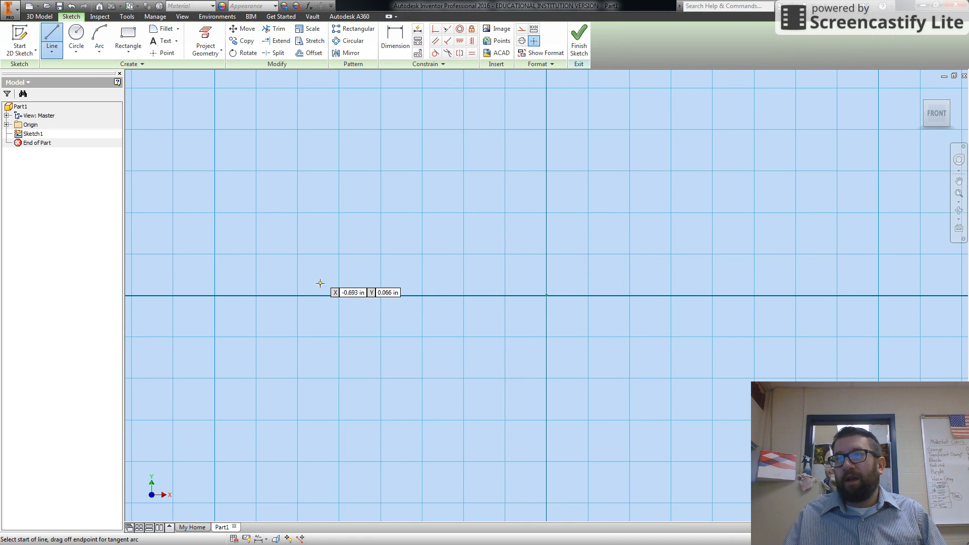
click(306, 189)
click(306, 434)
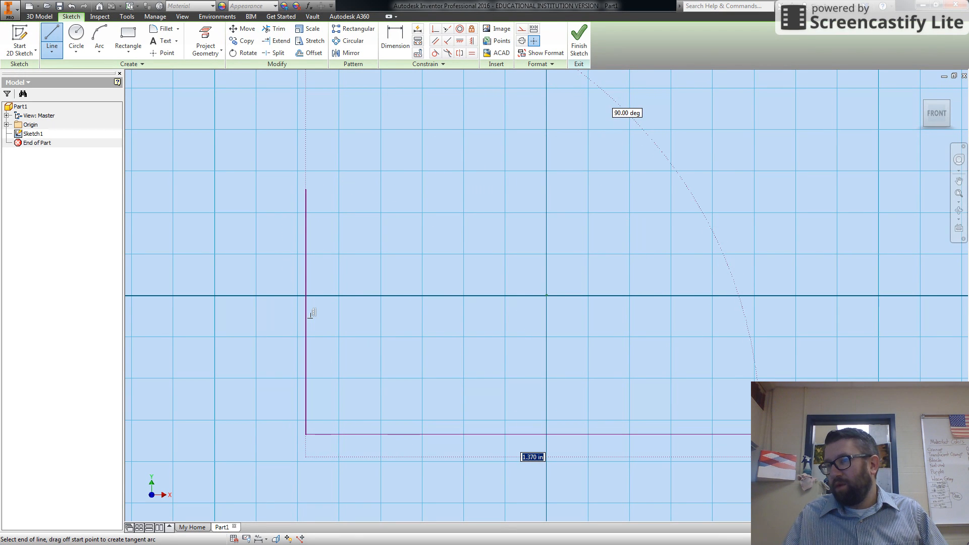
click(757, 435)
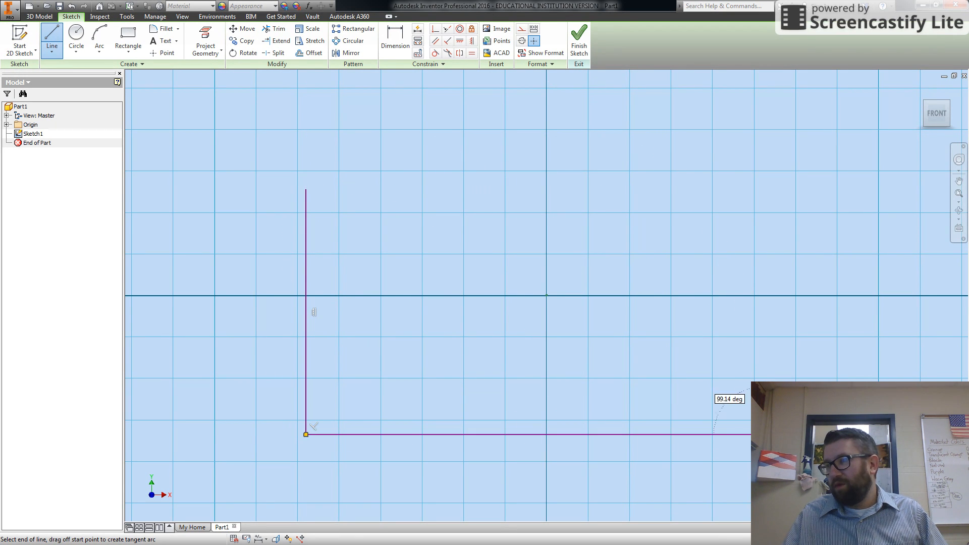
click(760, 360)
click(444, 189)
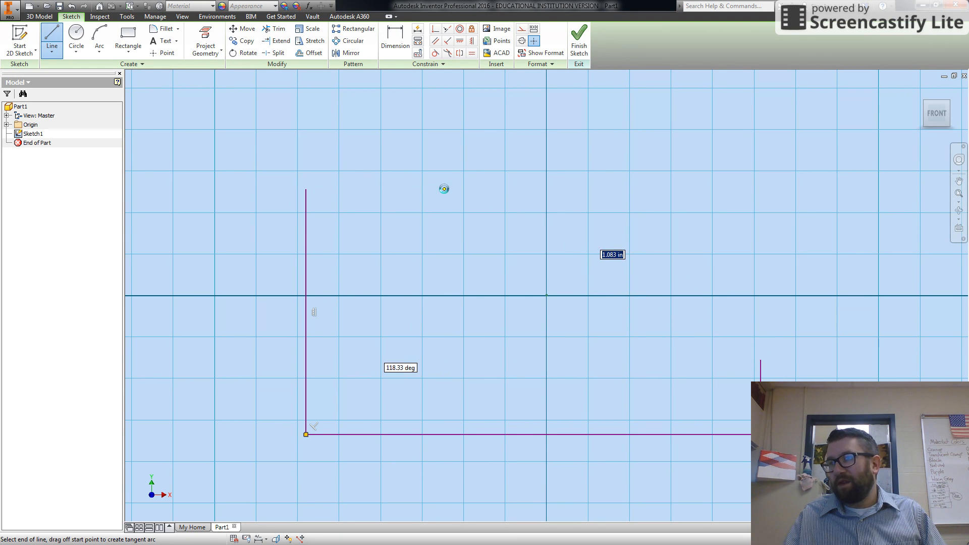
click(306, 190)
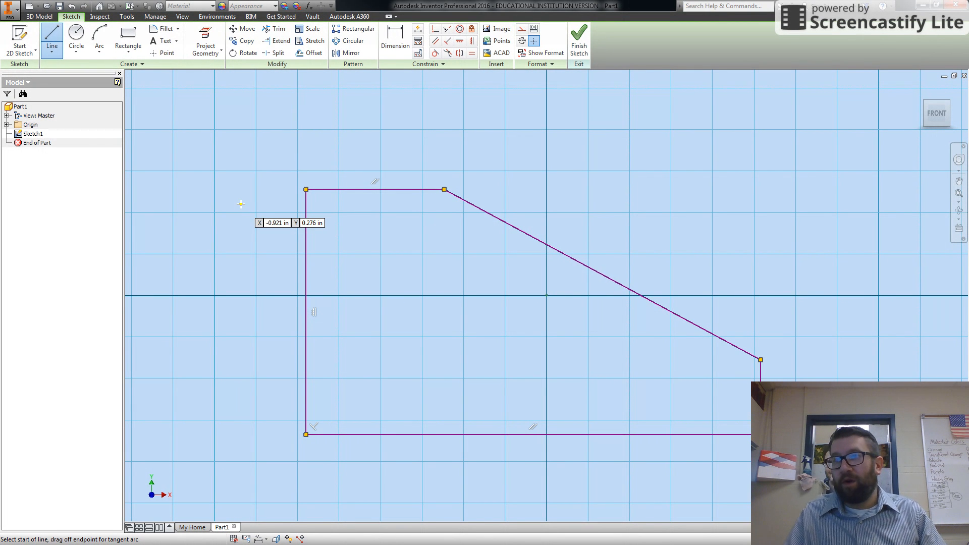
key(Escape)
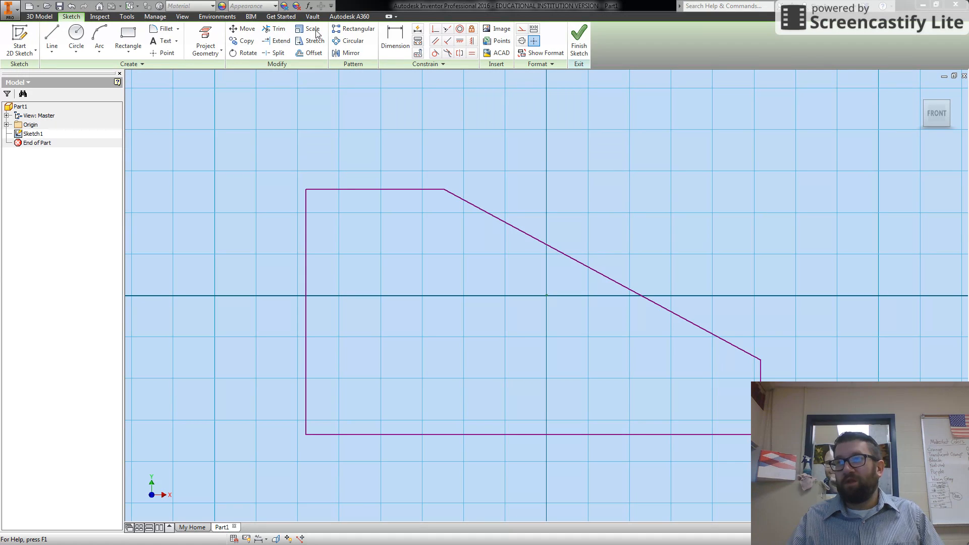
Dimension the profile's left vertical edge as 2.0 in.
click(393, 48)
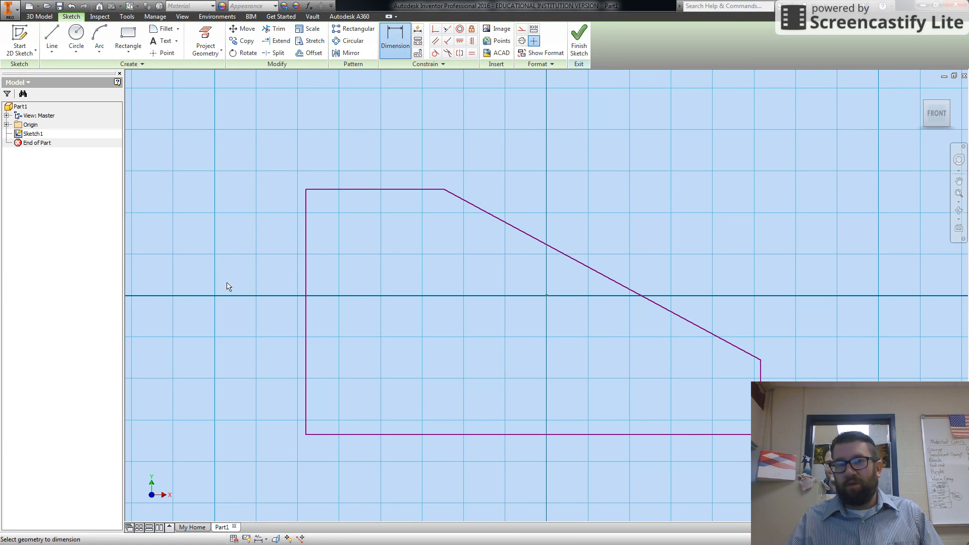
click(307, 322)
click(221, 304)
text(2)
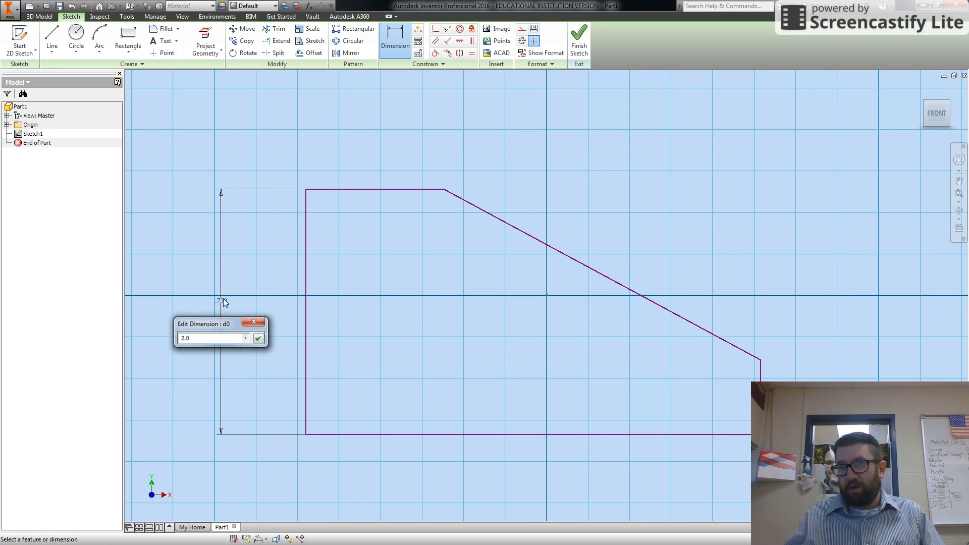
key(Return)
Dimension the profile's short top horizontal edge as 0.5 in.
scroll(232, 302, down, 4)
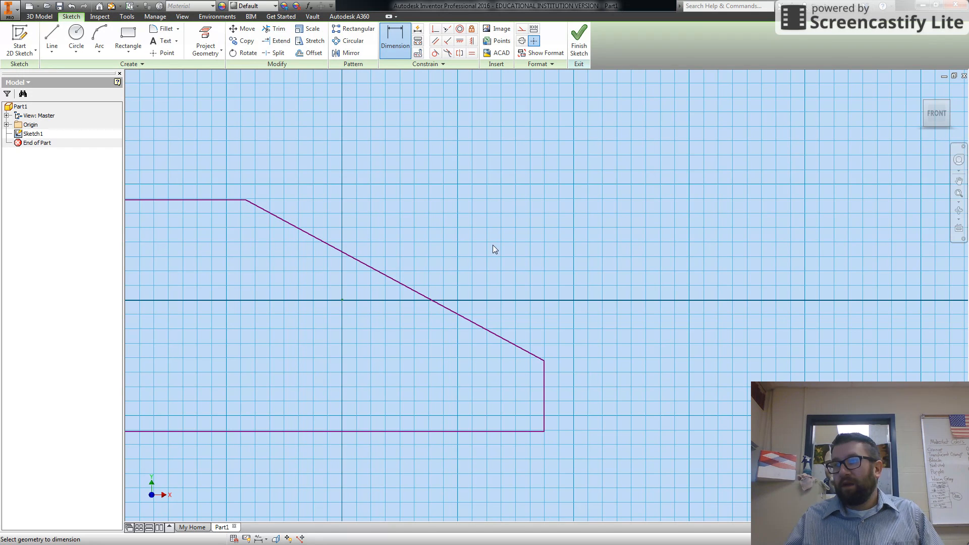
click(959, 180)
mouse_move(470, 210)
mouse_down()
mouse_move(683, 189)
mouse_move(722, 197)
mouse_move(688, 212)
mouse_up()
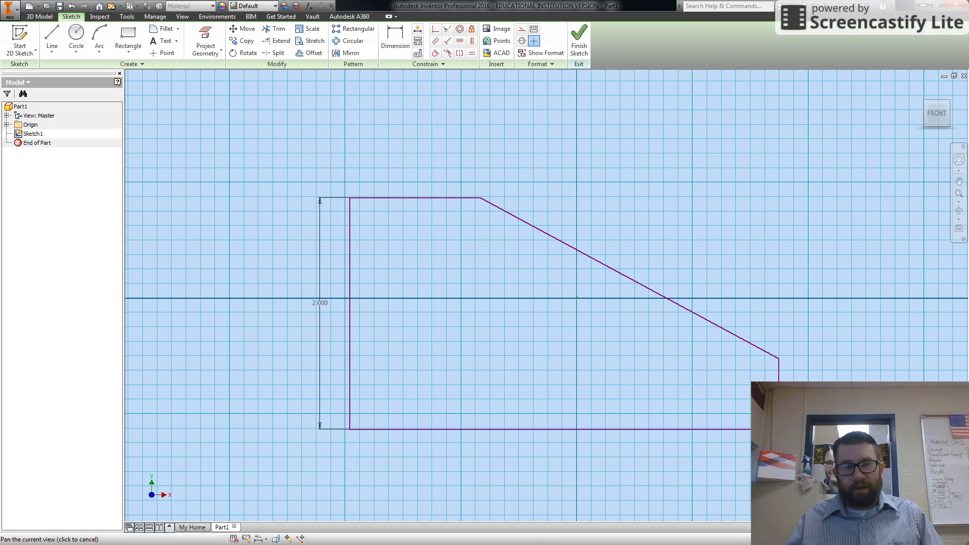
click(395, 39)
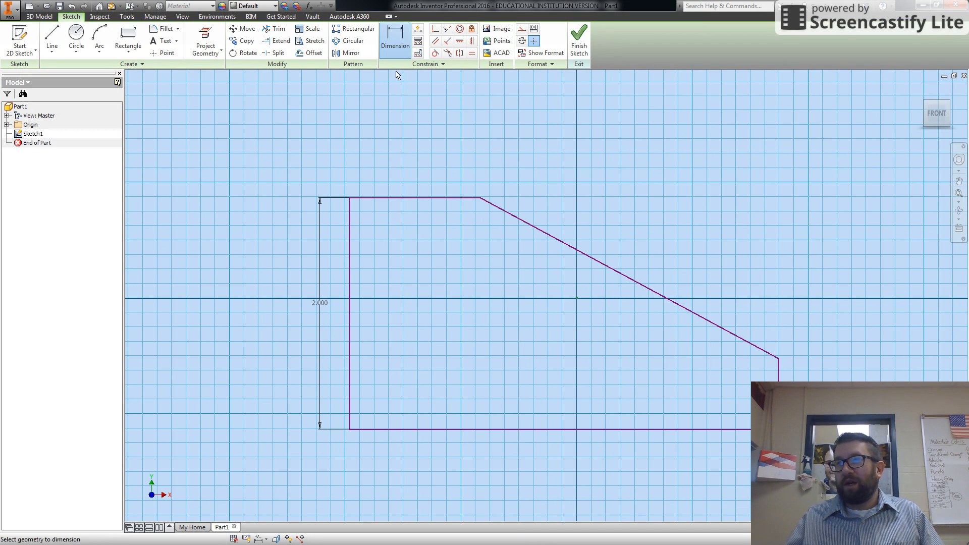
click(415, 198)
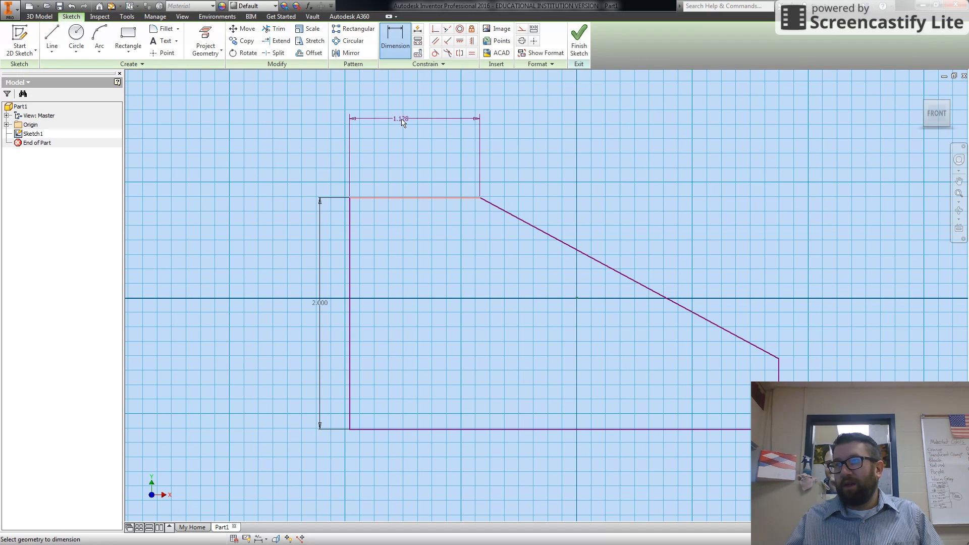
click(405, 117)
text(0.5)
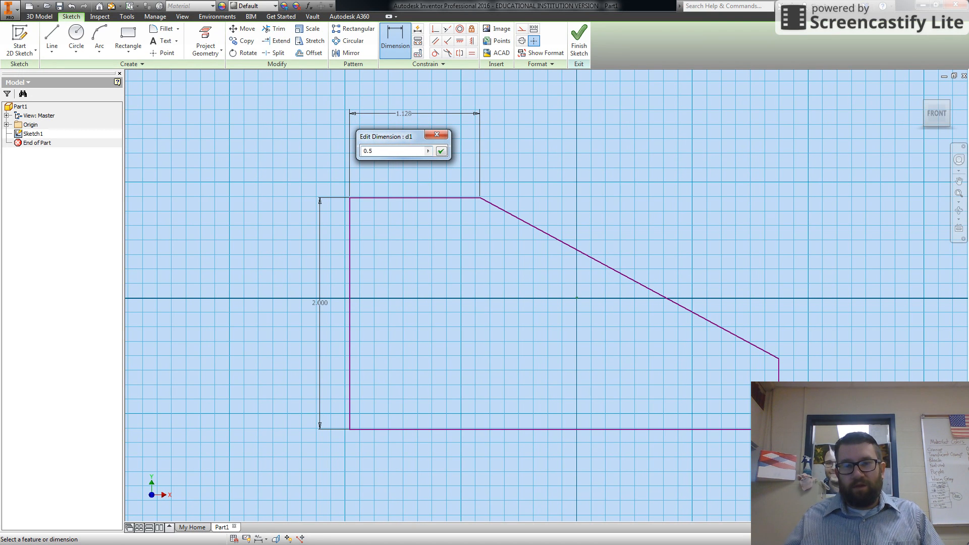
key(Return)
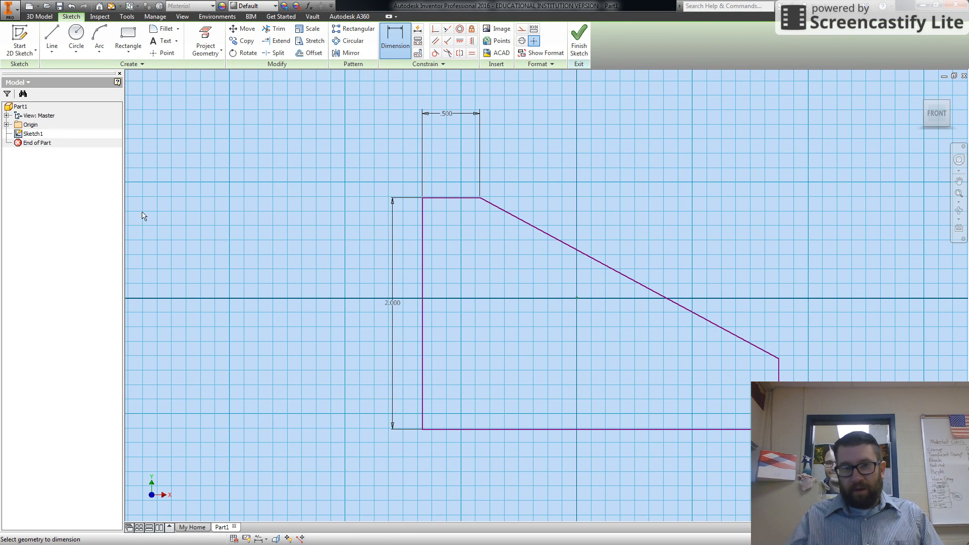
Dimension the short right edge with the equation d0/2-0.25 and the bottom edge with d0*1.5.
click(779, 371)
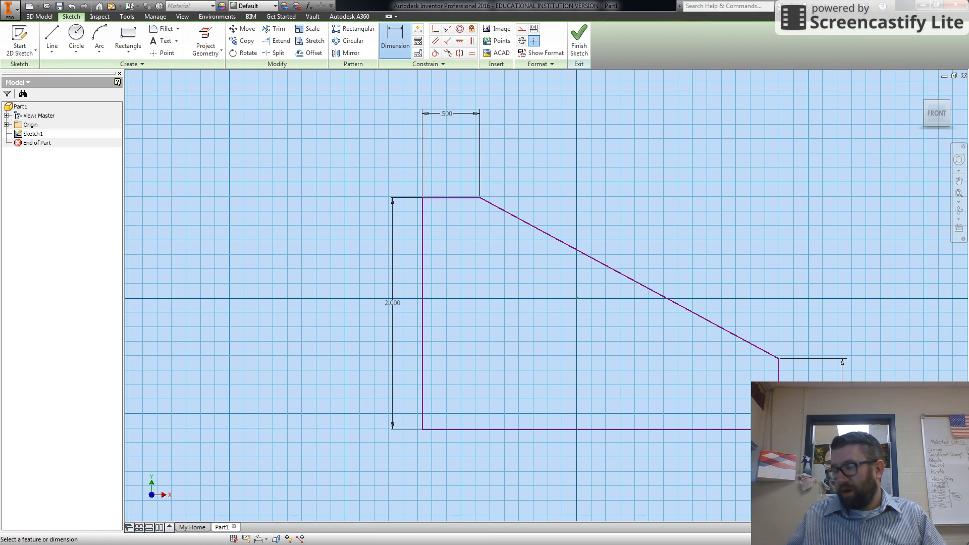
key(Return)
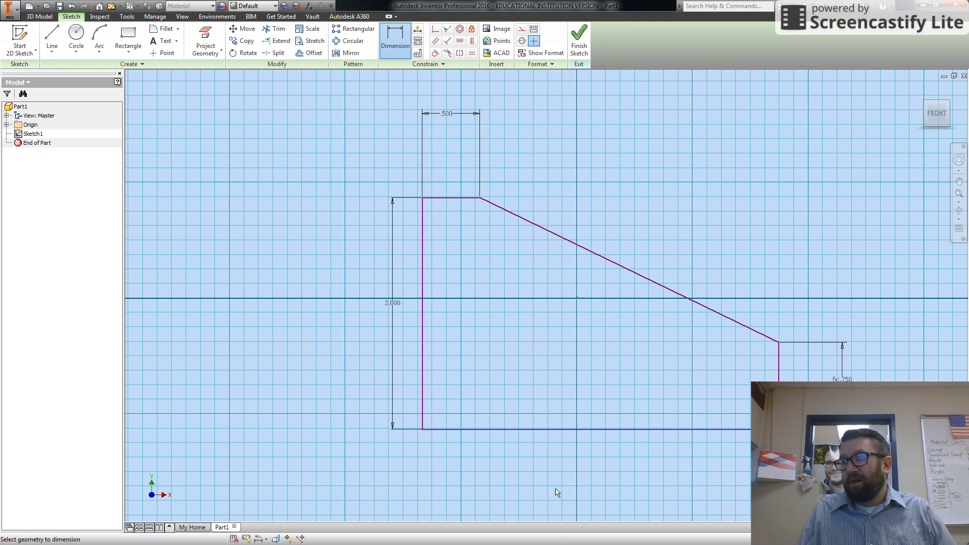
click(559, 431)
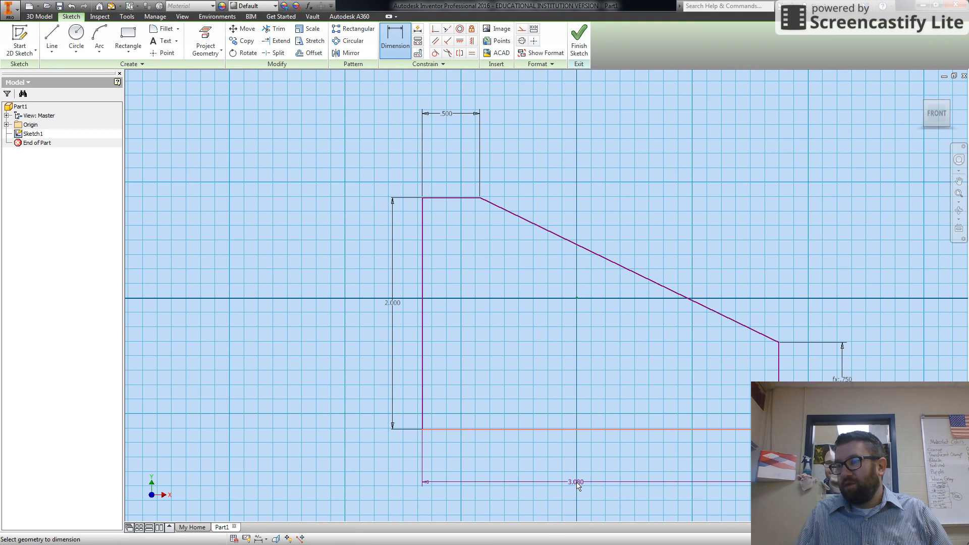
click(587, 484)
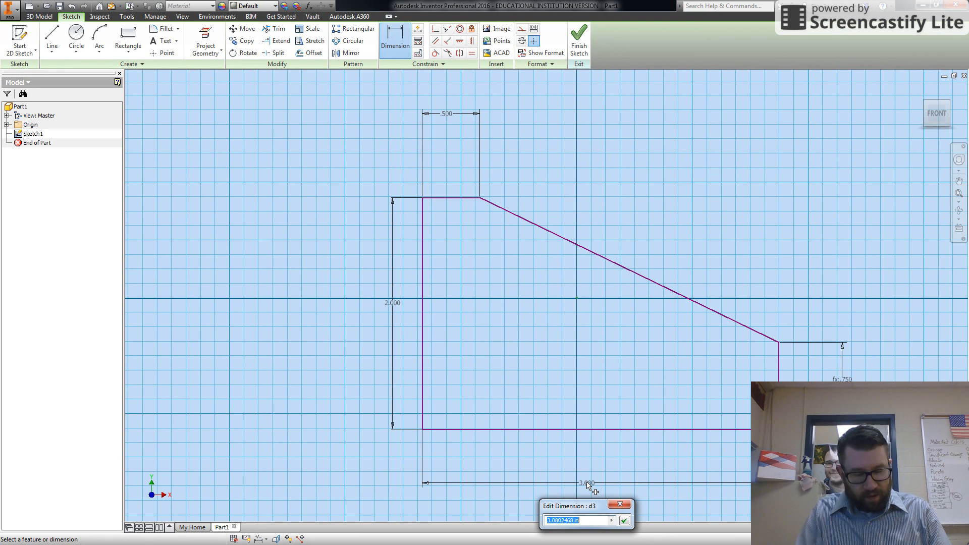
text(d0*1.5)
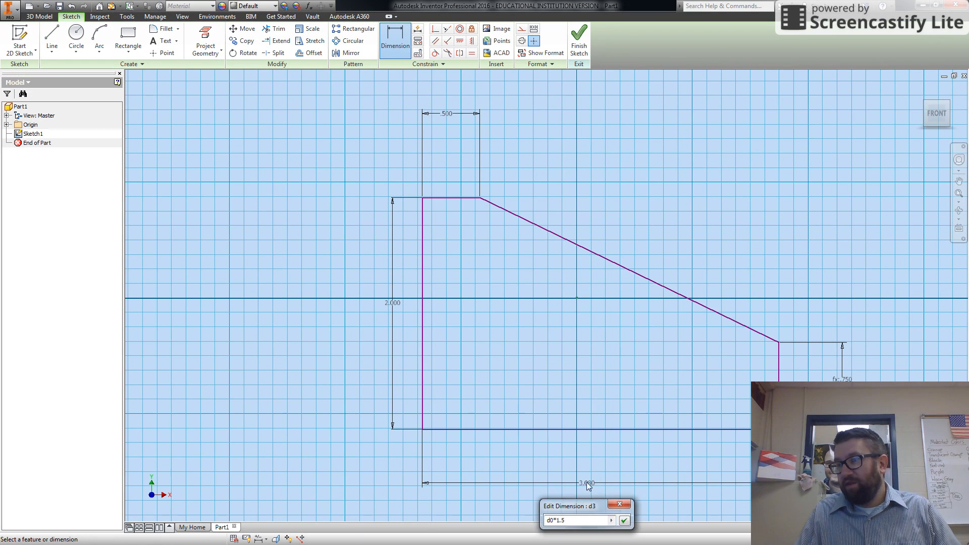
key(Return)
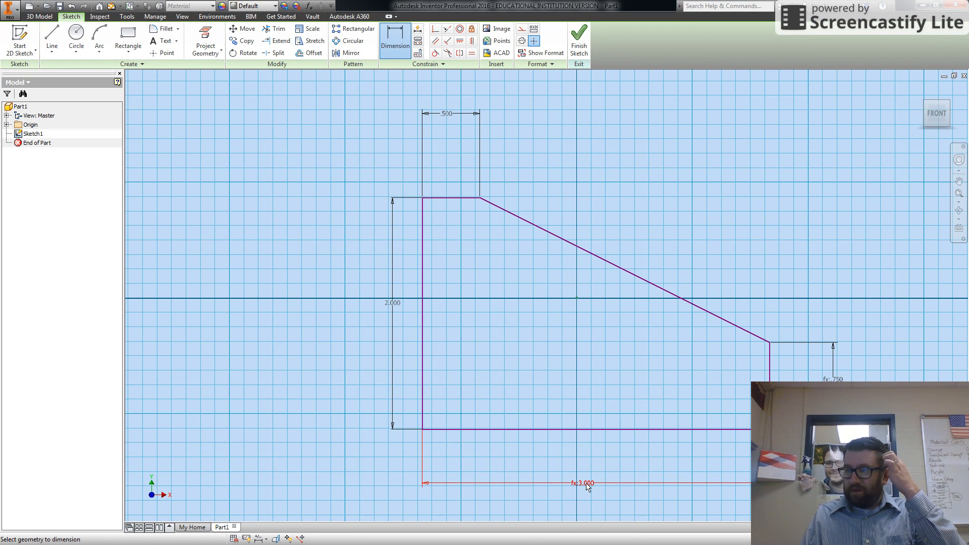
Finish the sketch and extrude the profile by a distance of d0+0.25.
scroll(552, 422, down, 2)
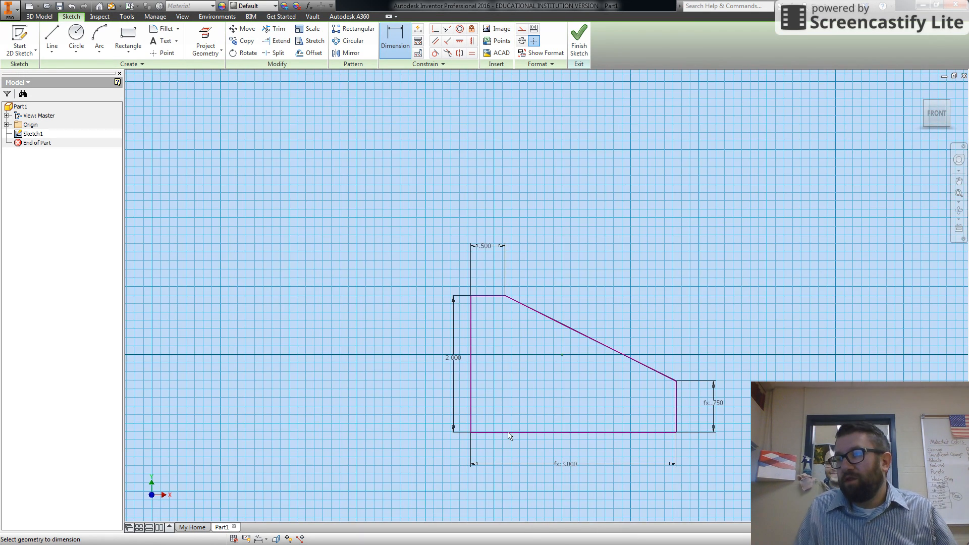
scroll(534, 429, up, 3)
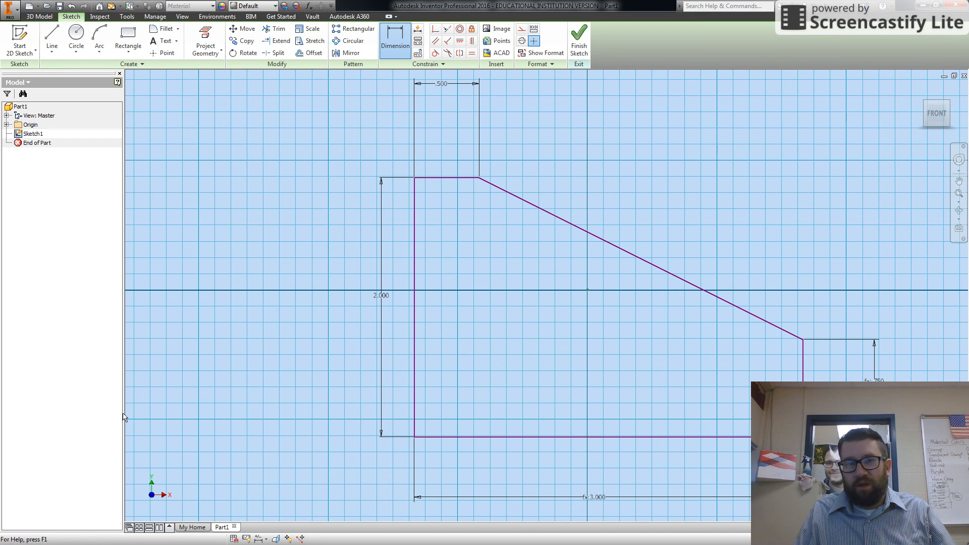
click(579, 39)
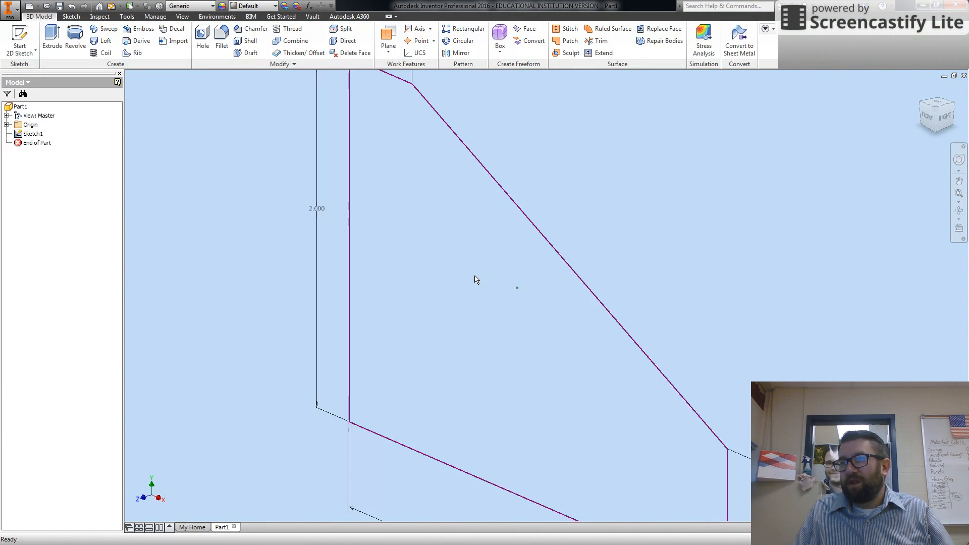
click(52, 38)
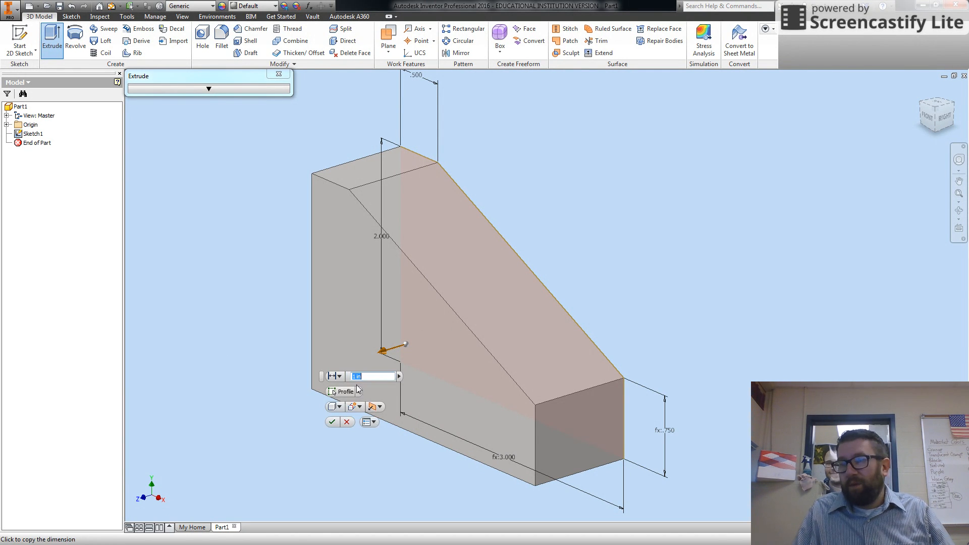
text(d0+)
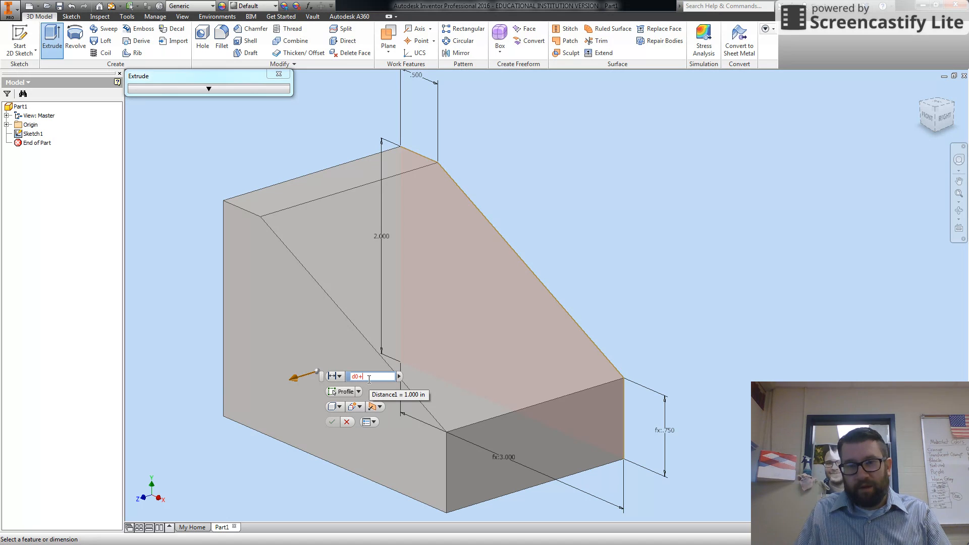
text(25)
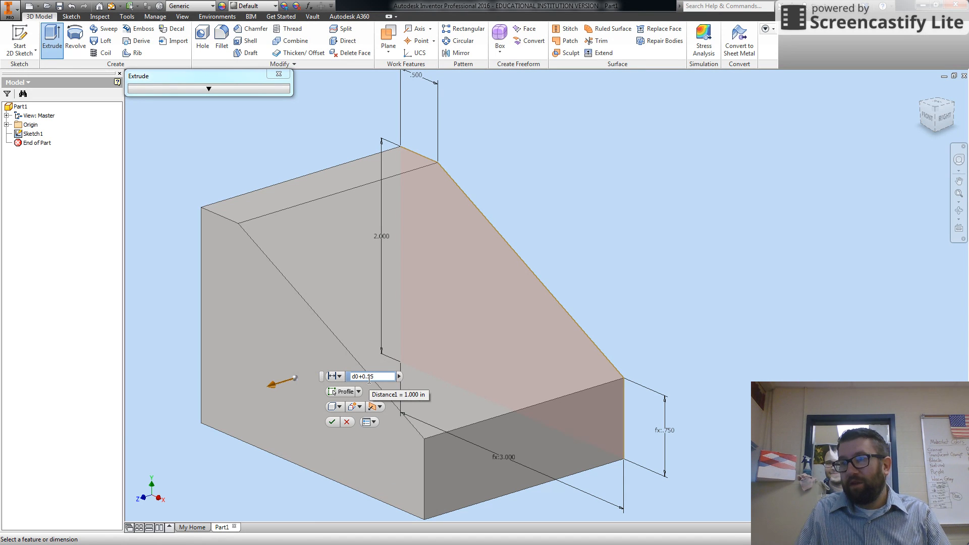
key(Return)
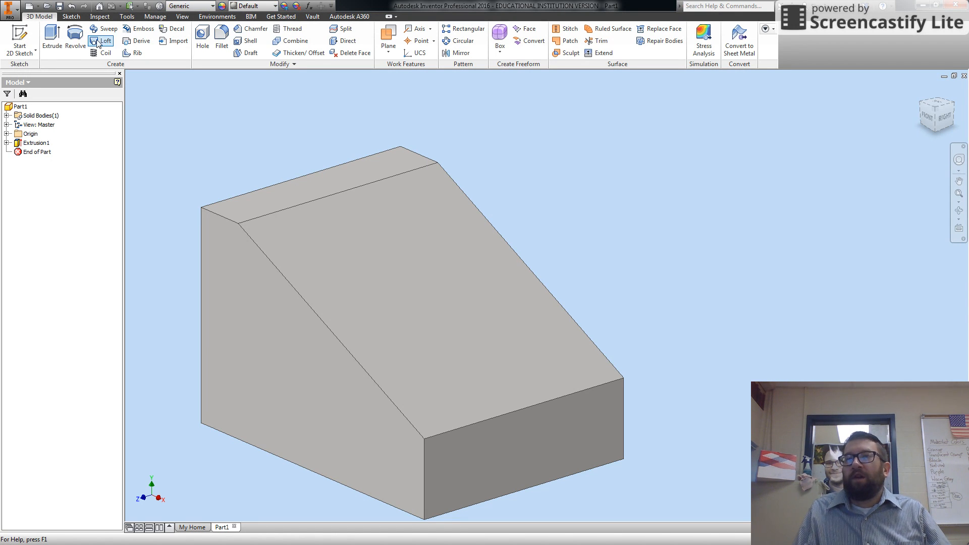
Open the part's parameters table and add the comment "overall height" to model parameter d0.
click(153, 18)
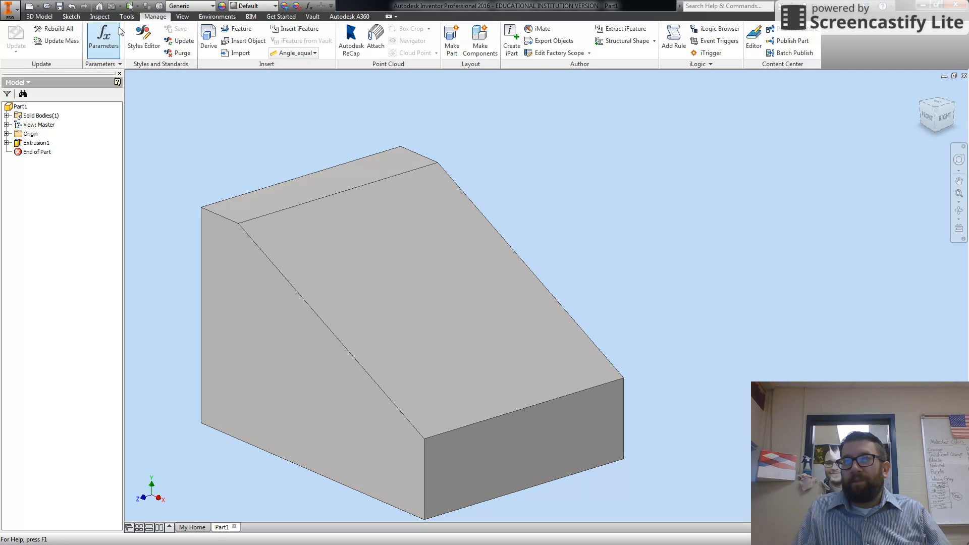
click(108, 50)
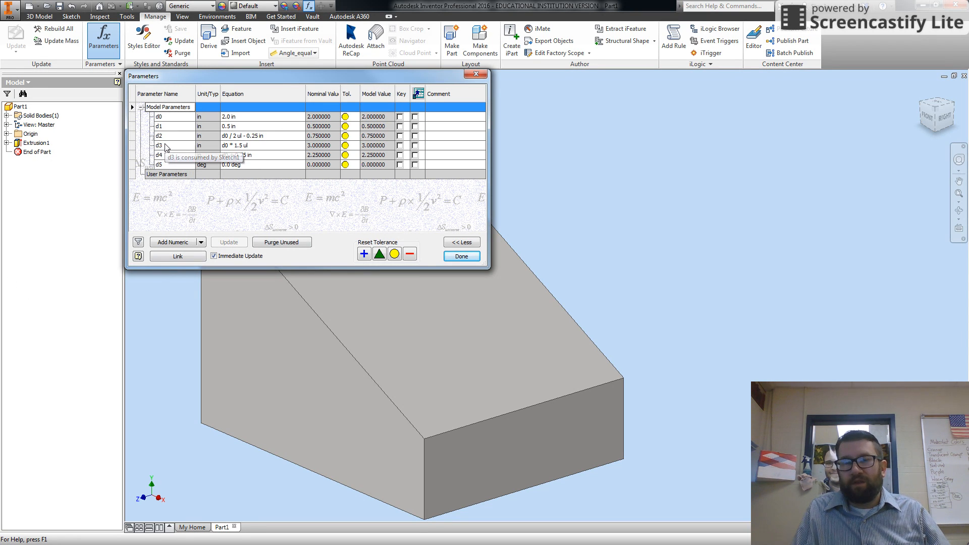
click(451, 119)
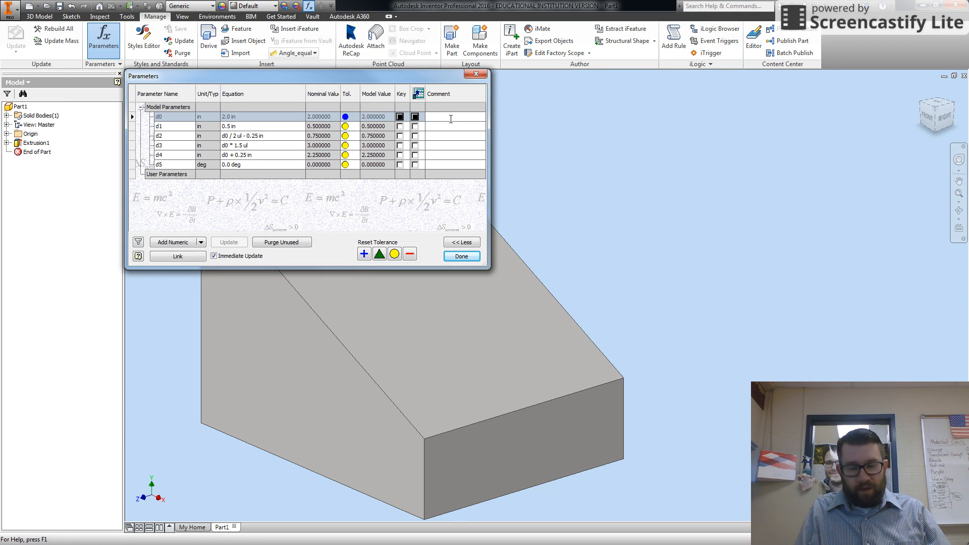
text(overall)
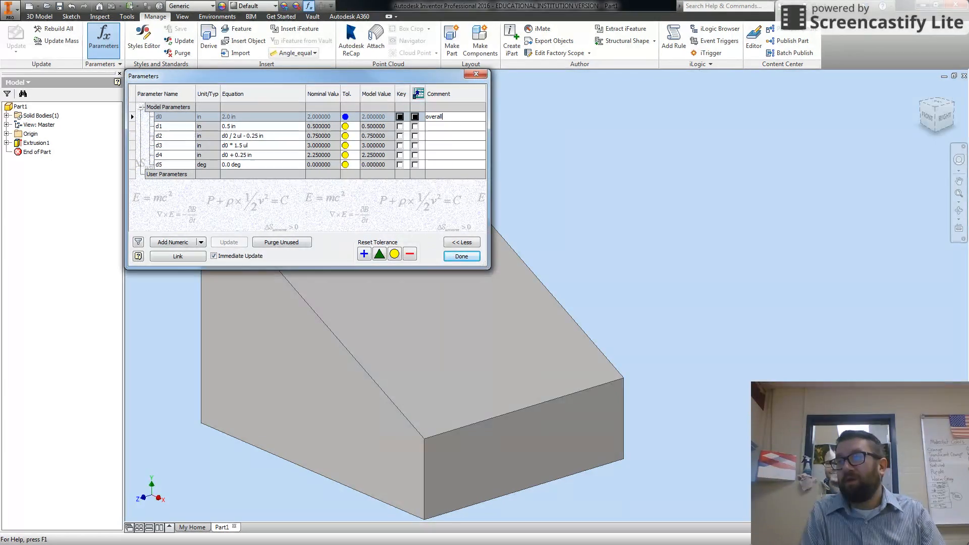
text( he)
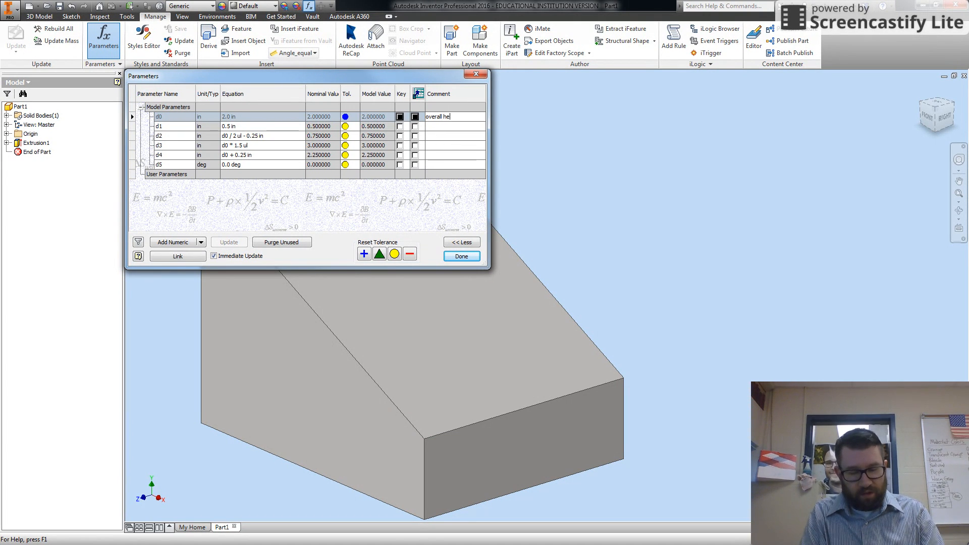
text(ight)
Add the comments "top width" to parameter d1 and "right height" to parameter d2, and close the parameters table.
click(456, 126)
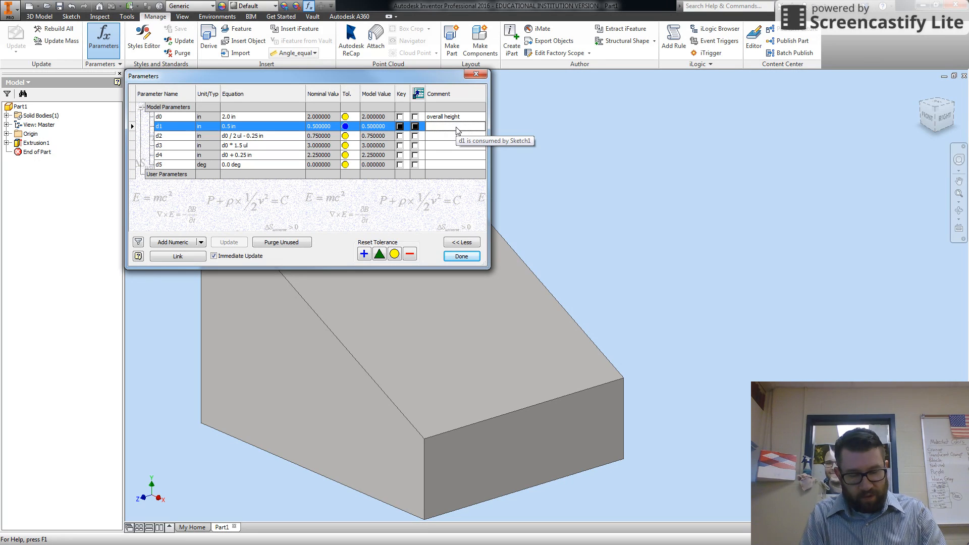
click(456, 127)
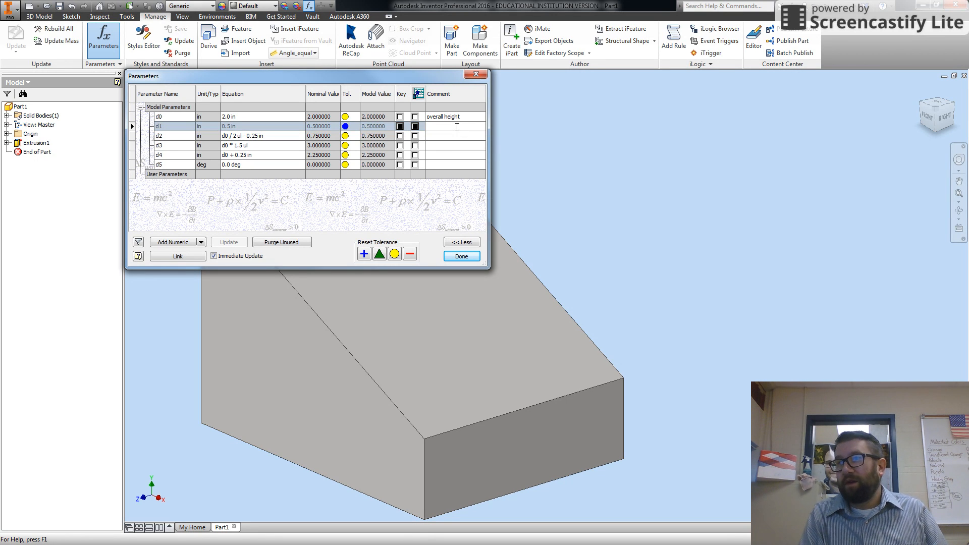
text(top width)
click(444, 136)
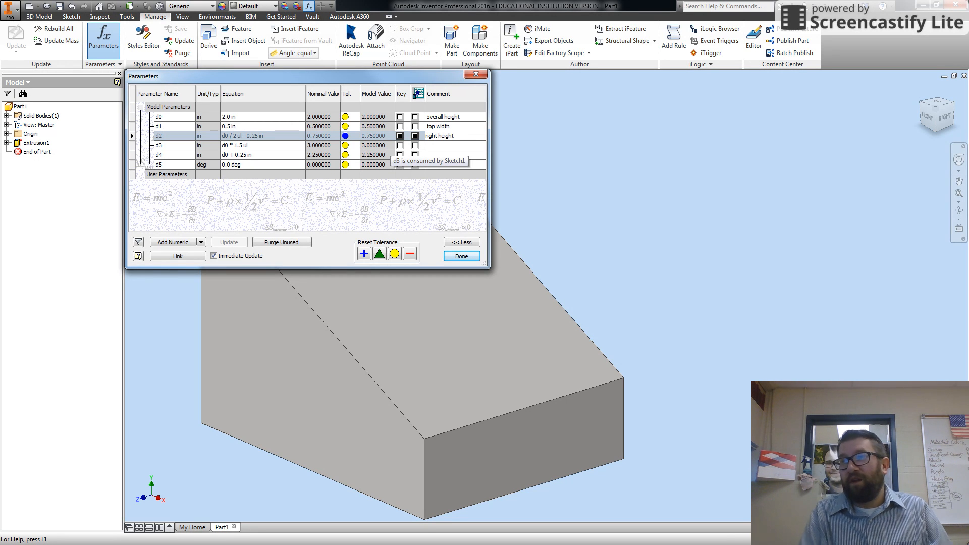
click(456, 258)
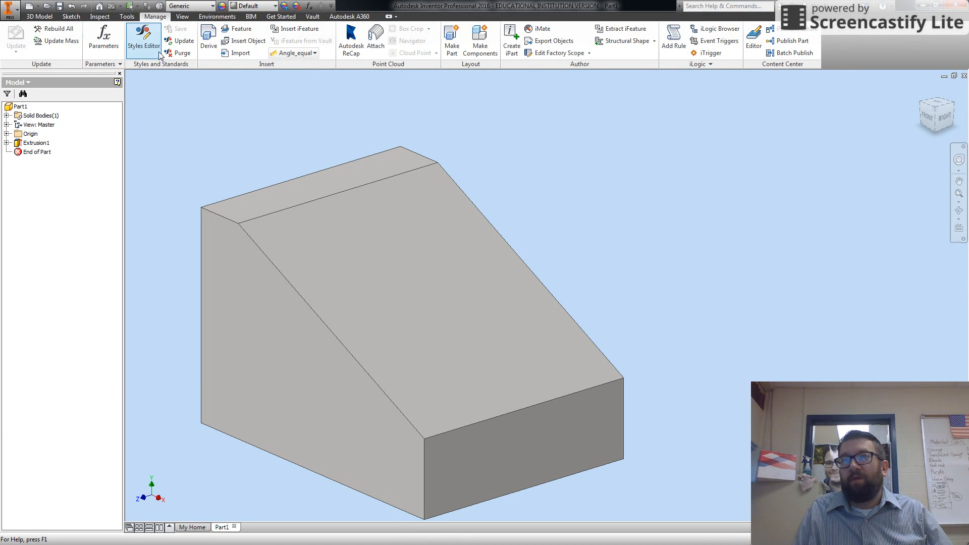
Start a 2D sketch on the block's sloped face.
click(39, 16)
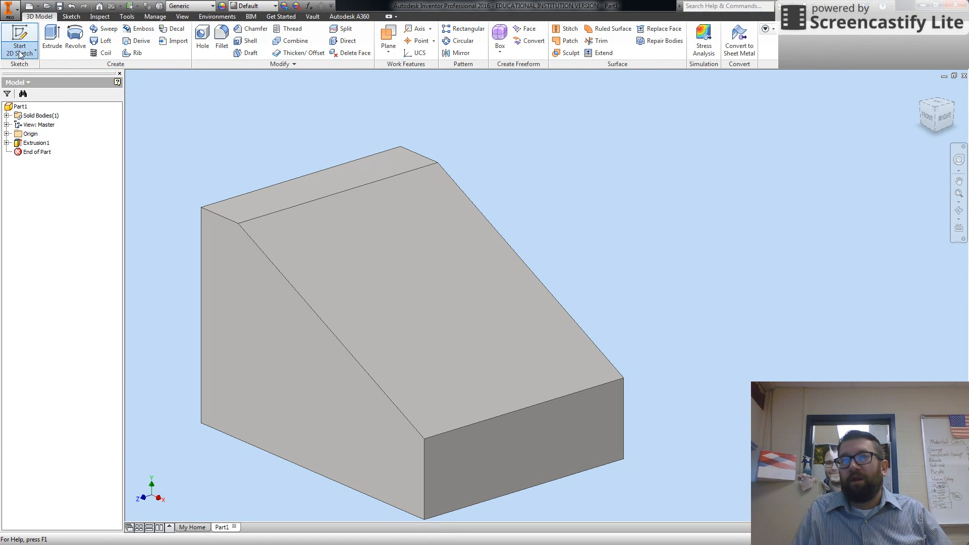
click(19, 41)
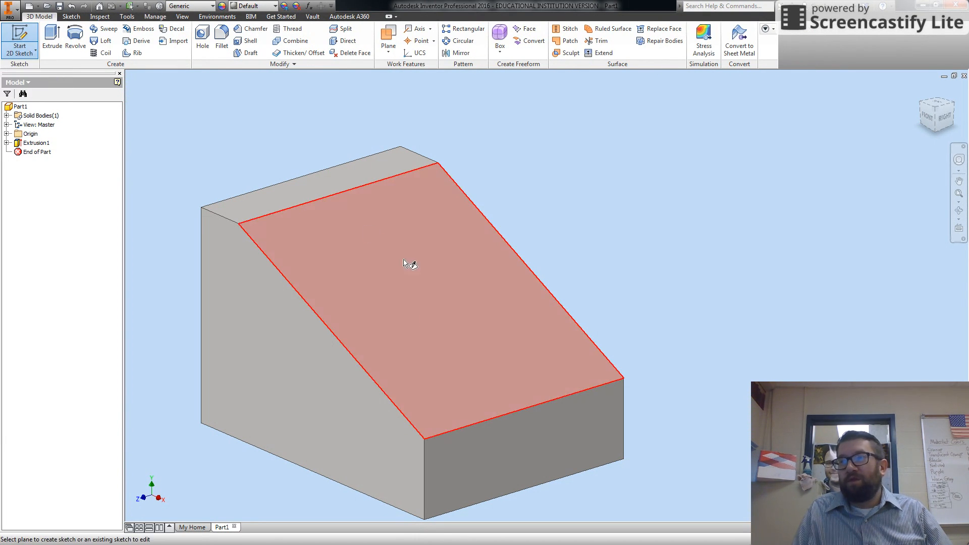
click(424, 325)
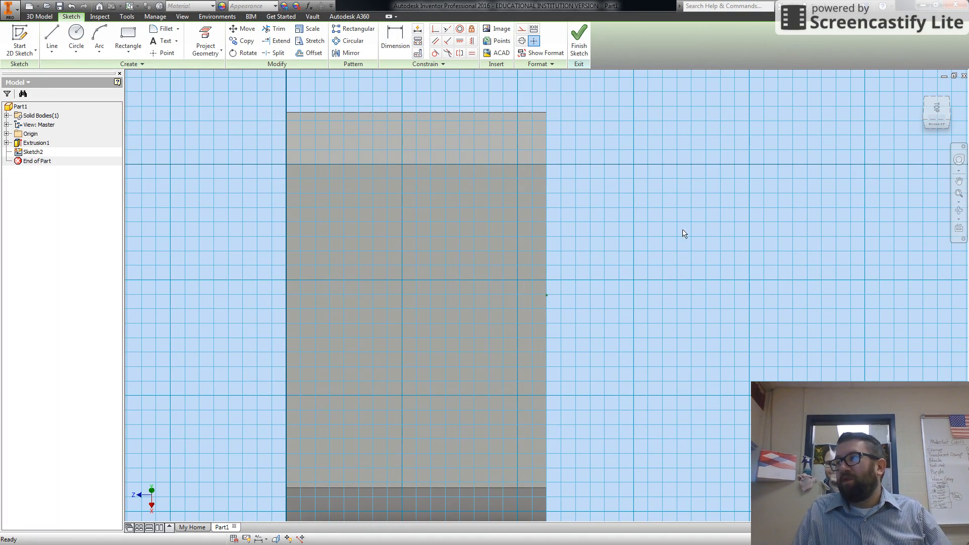
Place two sketch points on the sloped face, aligned with each other along the slope direction.
click(932, 113)
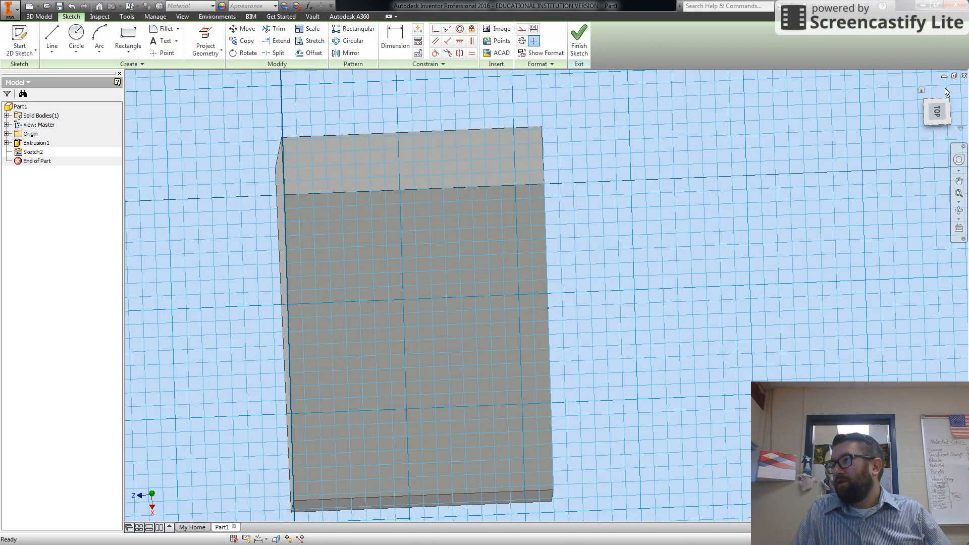
mouse_move(934, 117)
mouse_down()
mouse_move(943, 116)
mouse_move(911, 117)
mouse_move(948, 103)
mouse_up()
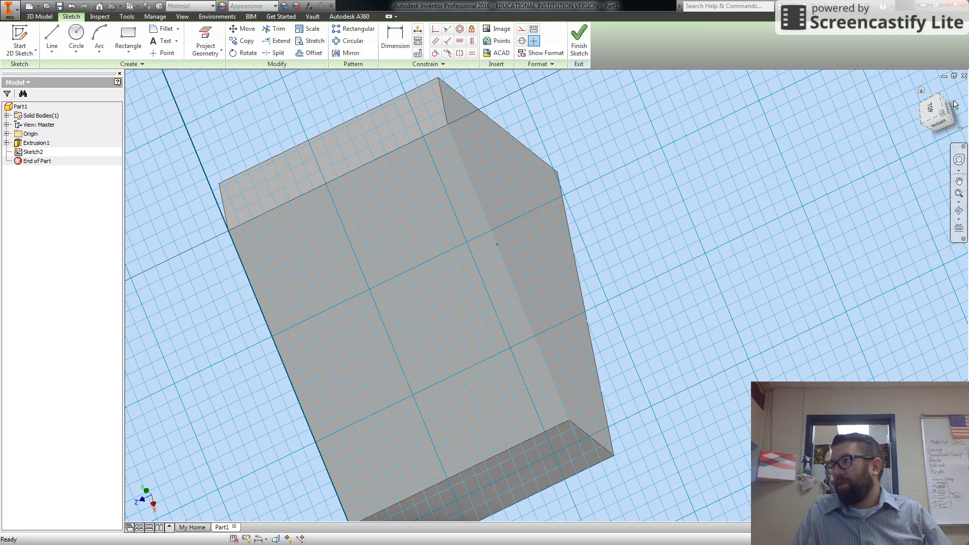
click(922, 92)
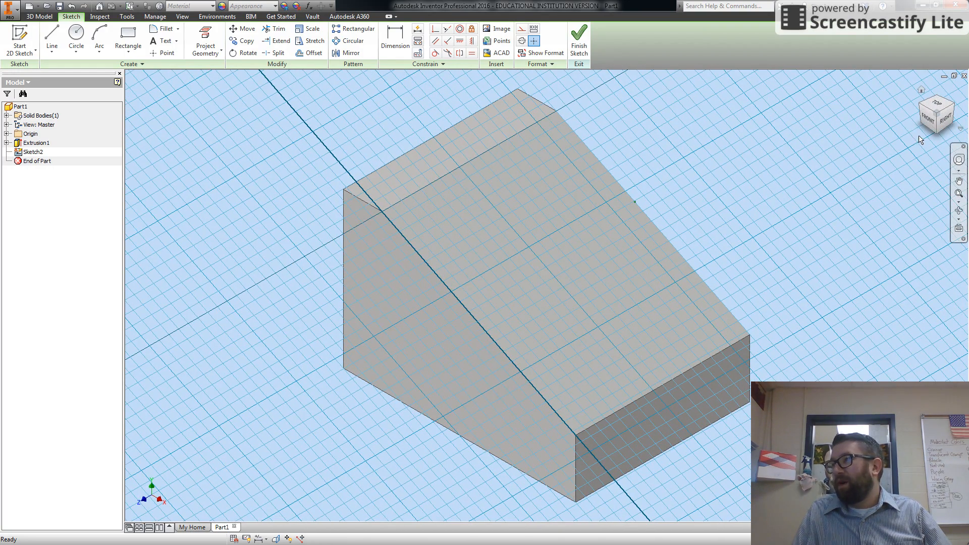
click(932, 112)
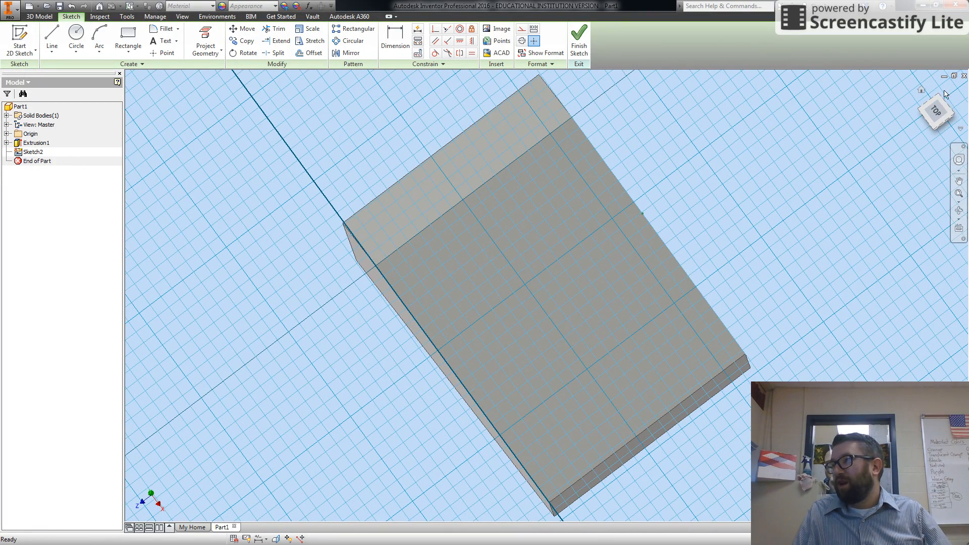
click(960, 212)
drag(640, 356, 609, 324)
key(Escape)
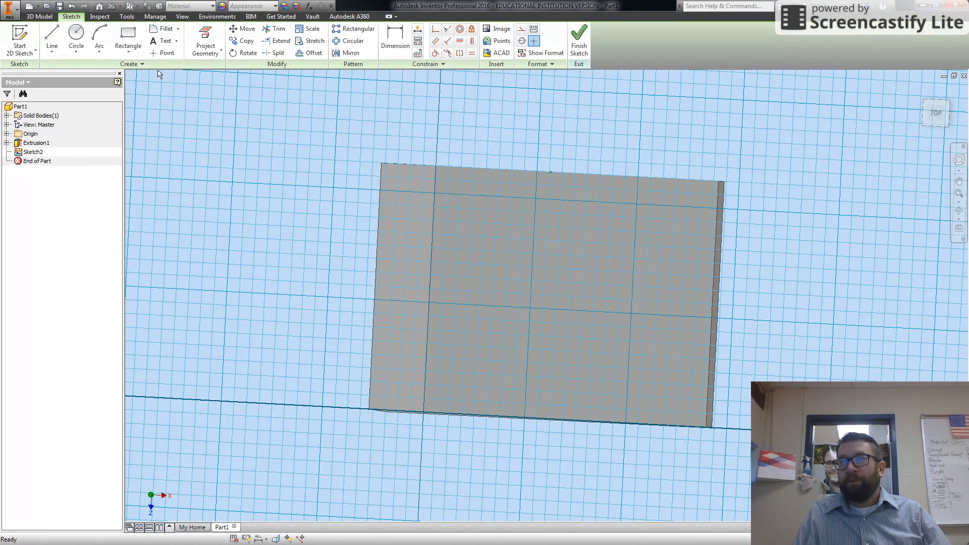
click(162, 53)
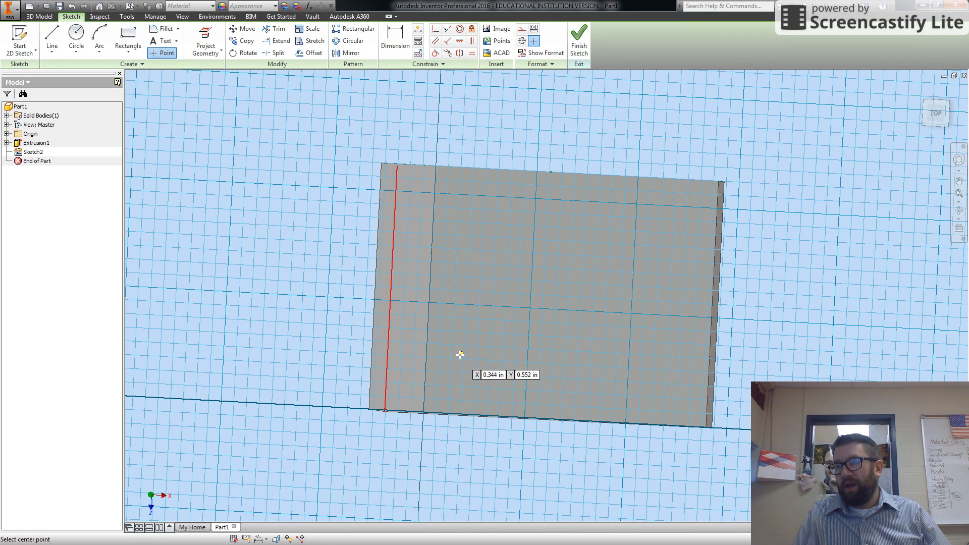
click(490, 338)
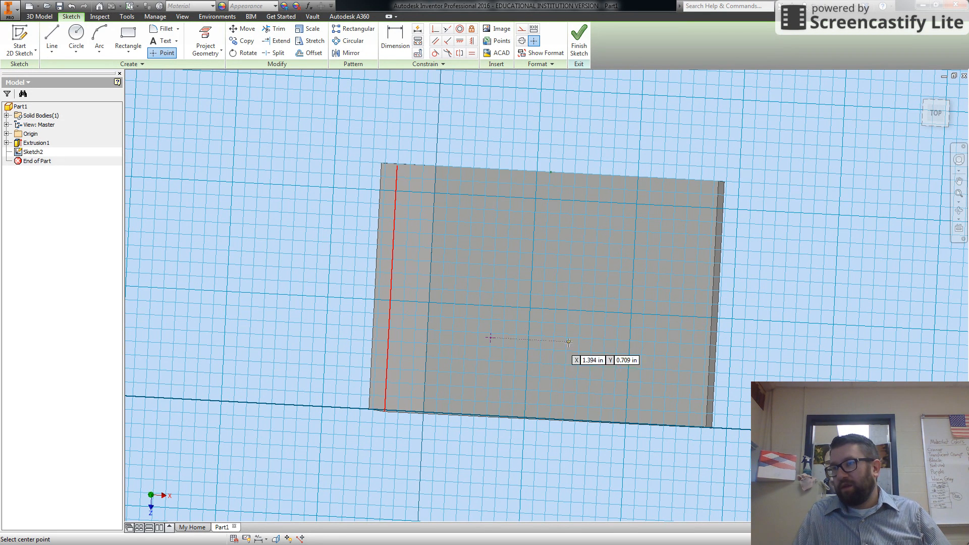
click(658, 346)
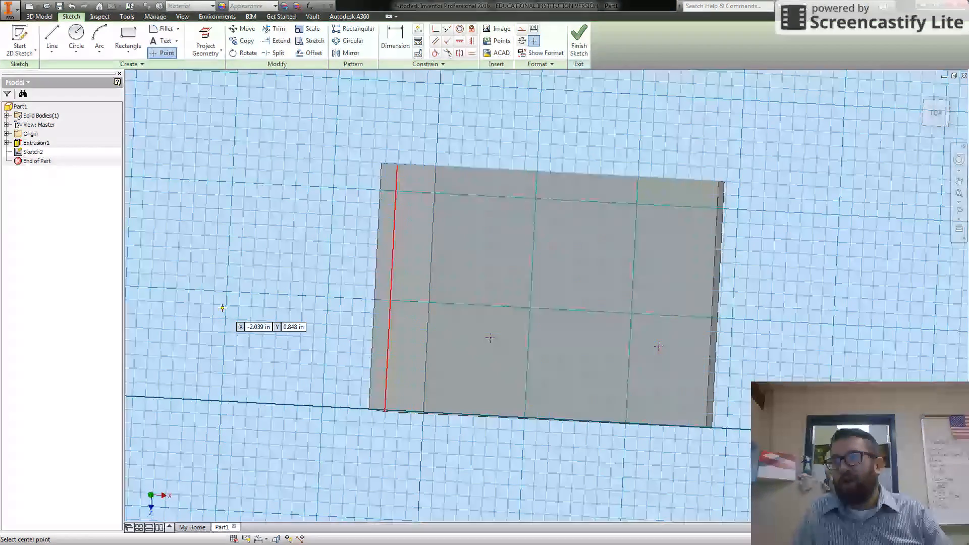
key(Escape)
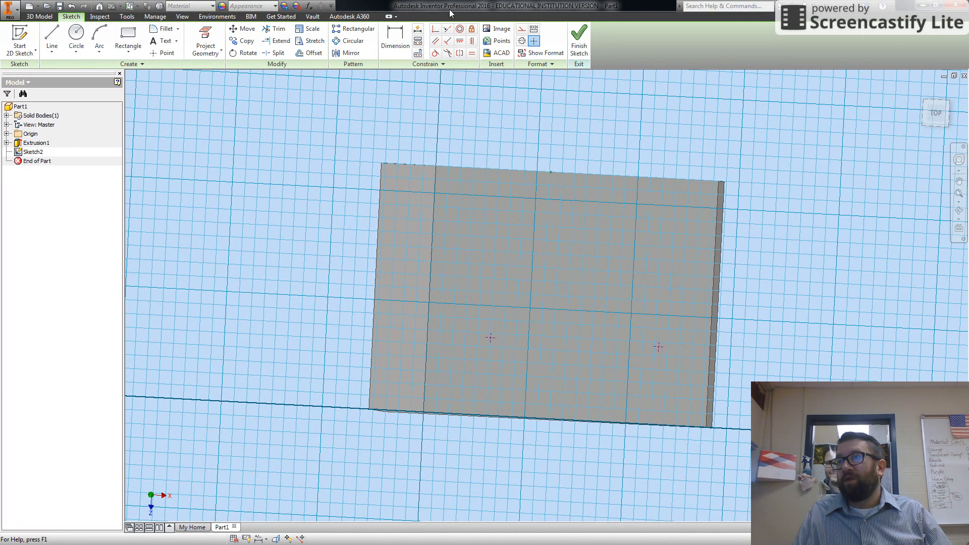
Draw a line about 5.3 in long through both points, extending past the block's ends, and convert it to construction geometry.
click(52, 38)
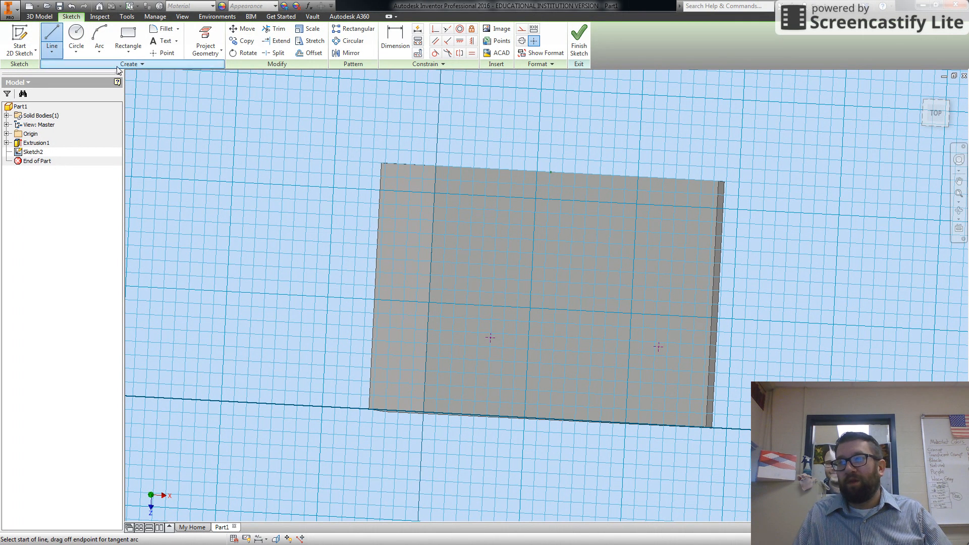
click(298, 326)
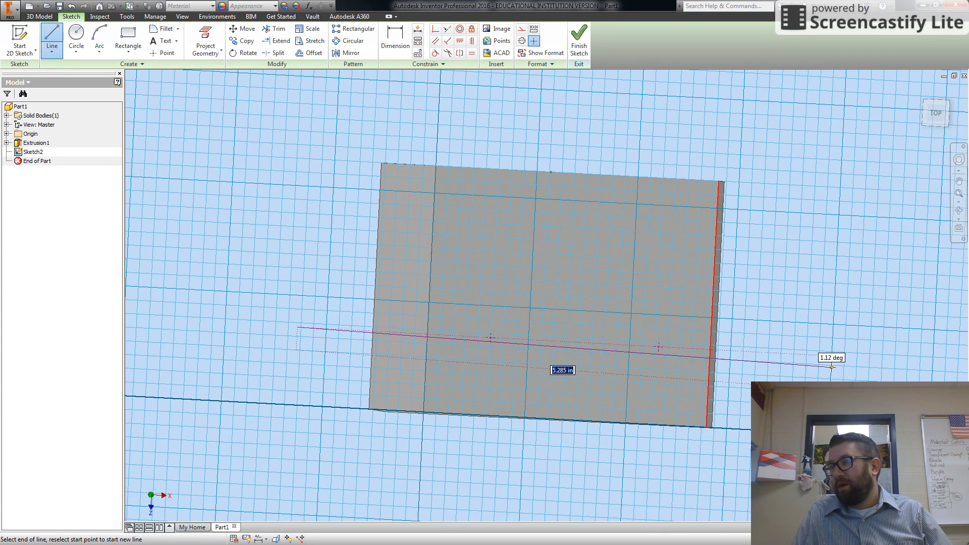
click(830, 355)
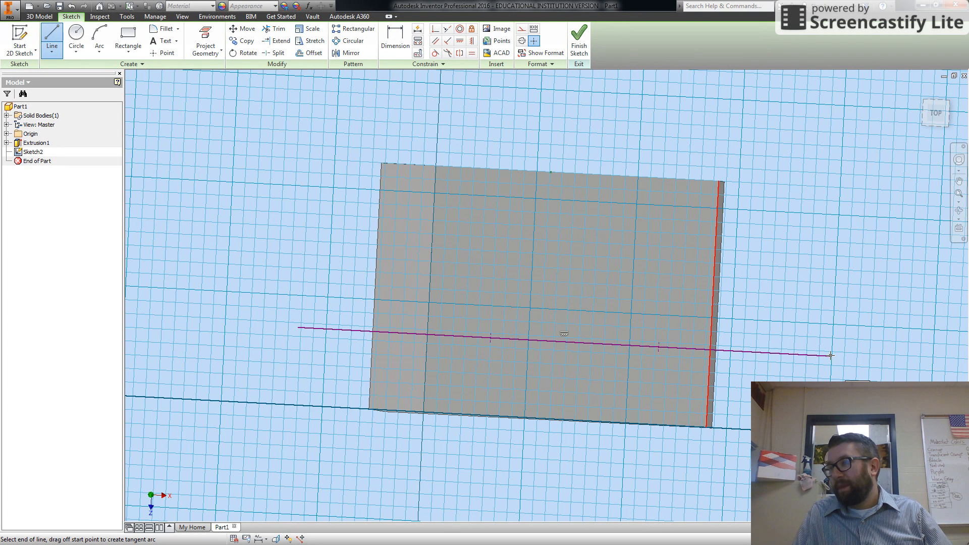
right_click(830, 355)
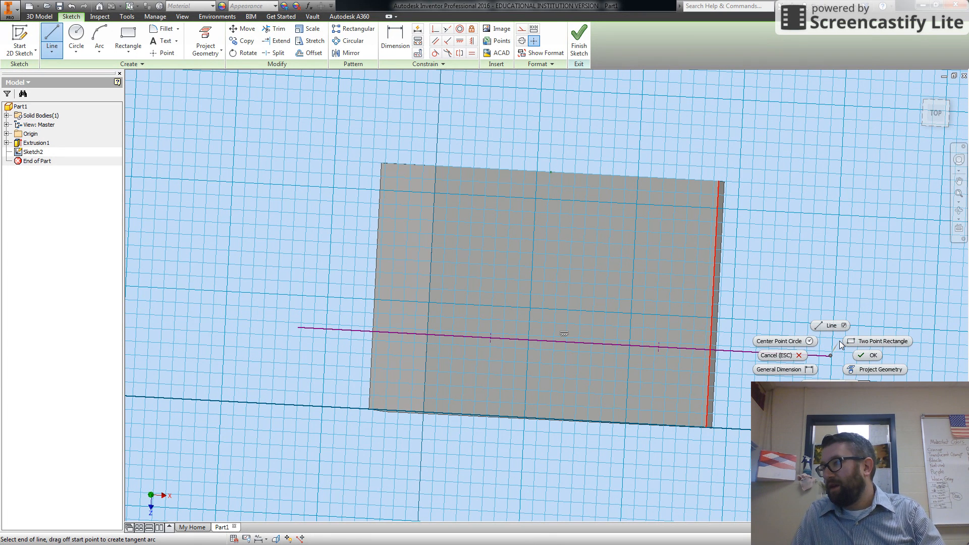
click(840, 342)
key(Escape)
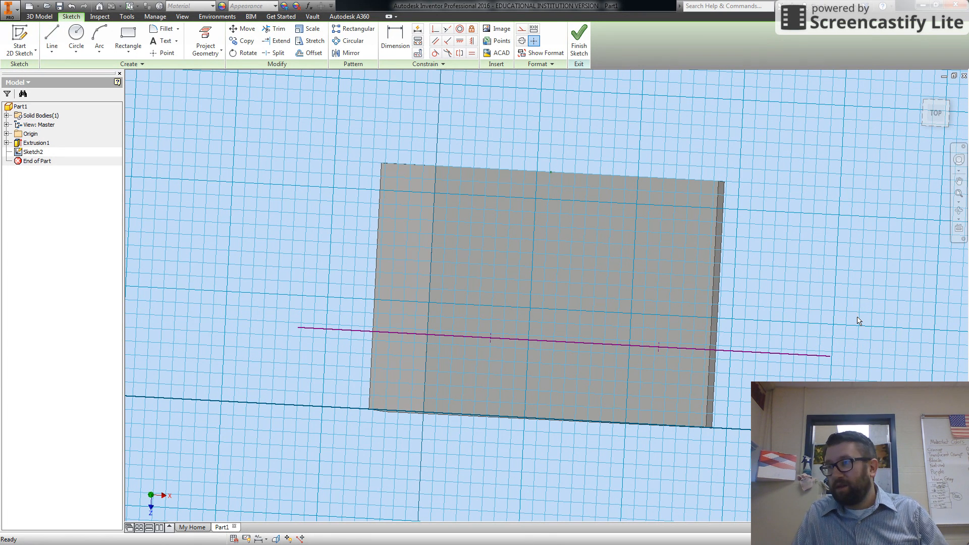
right_click(789, 352)
click(829, 350)
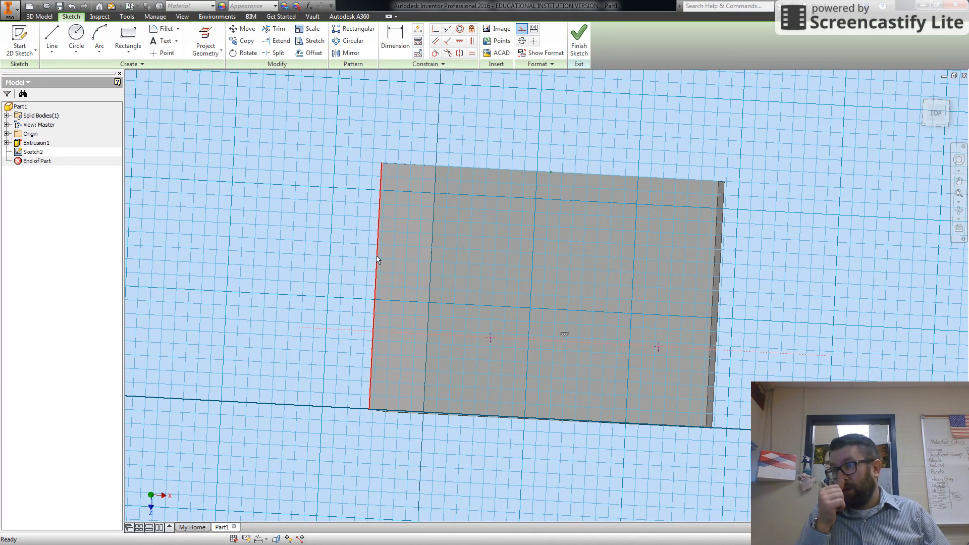
Constrain both sketch points to the construction line with coincident constraints.
click(436, 29)
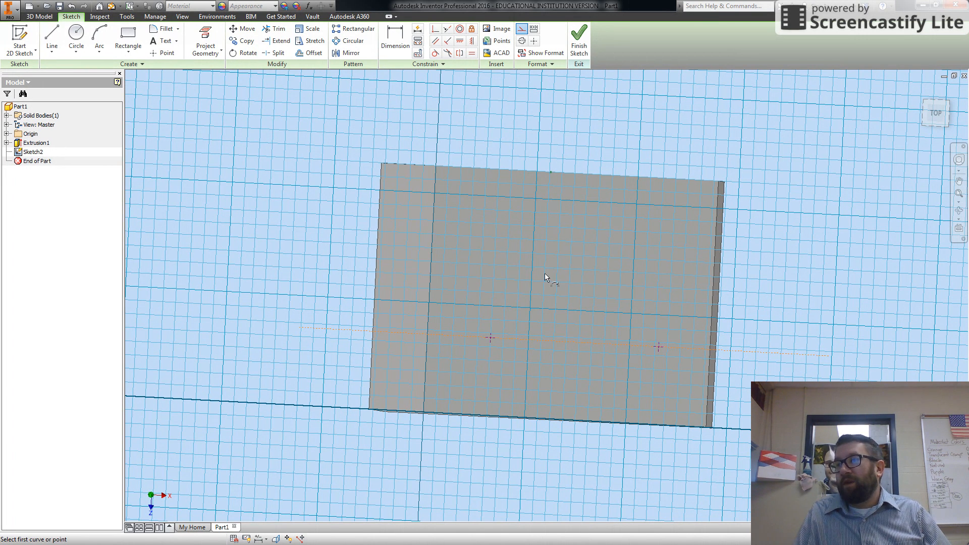
click(514, 338)
click(493, 337)
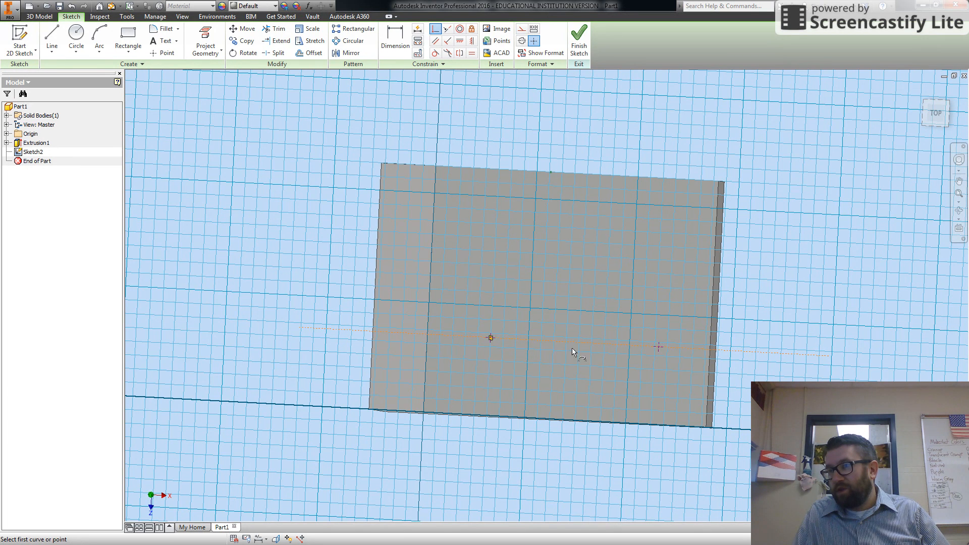
click(618, 345)
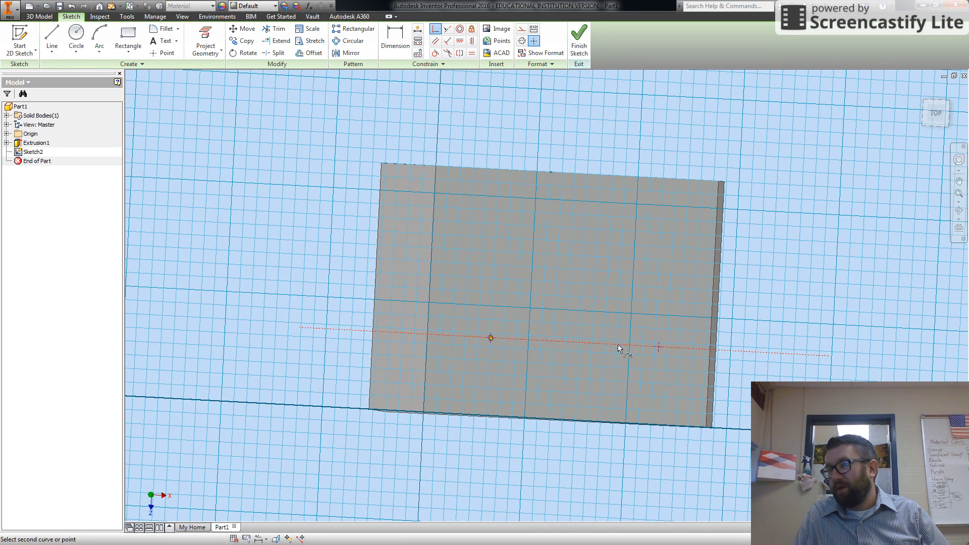
click(663, 346)
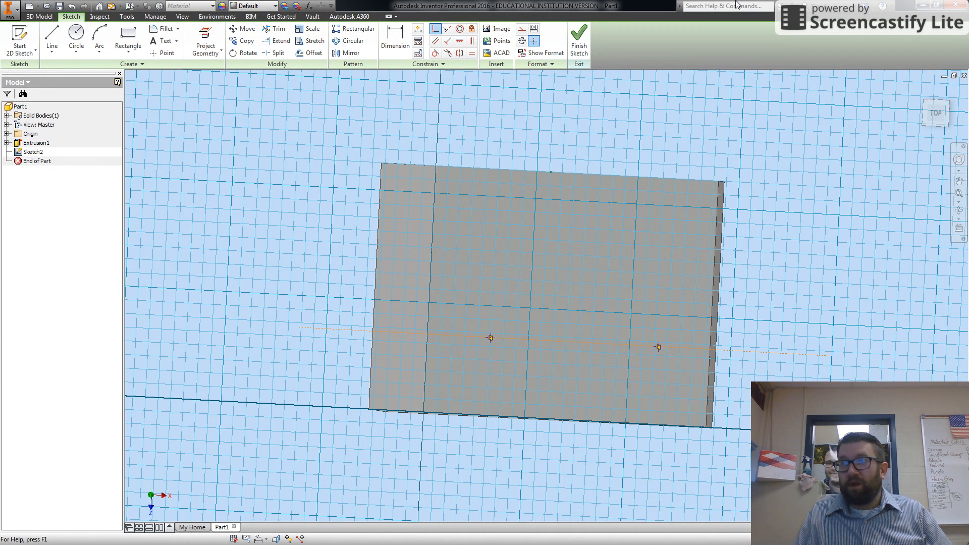
Finish the sketch and create a 1 in deep hole at the sketch point nearer the block's top, with diameter d1+0.125.
click(579, 51)
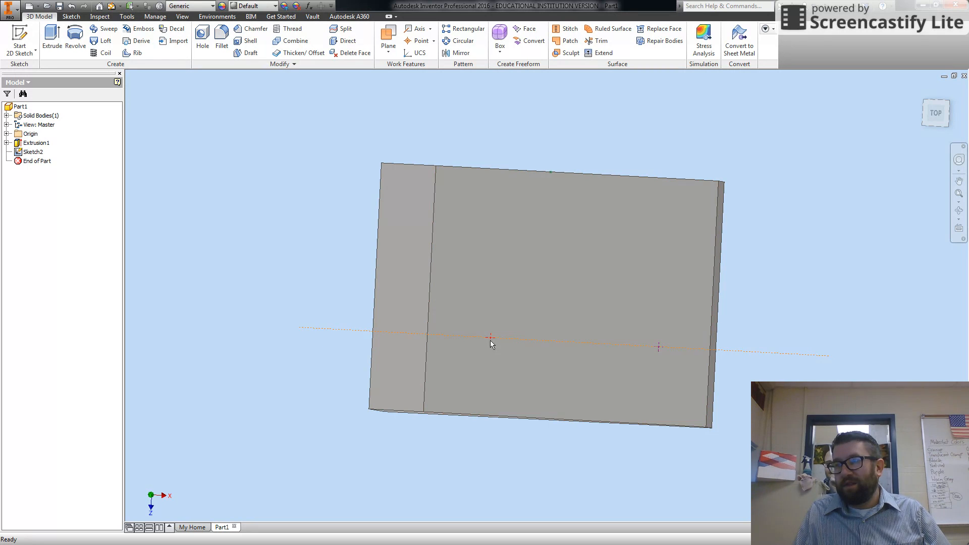
right_click(492, 342)
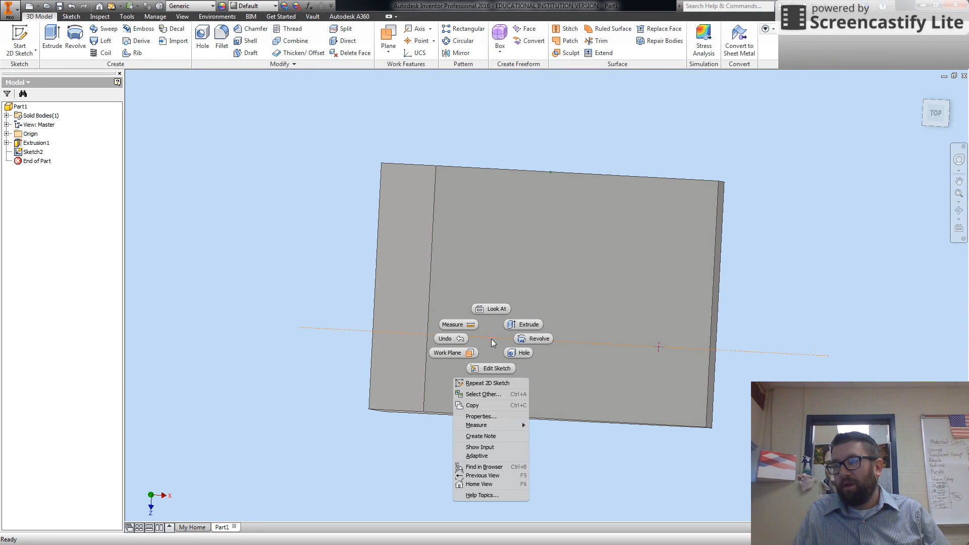
click(520, 353)
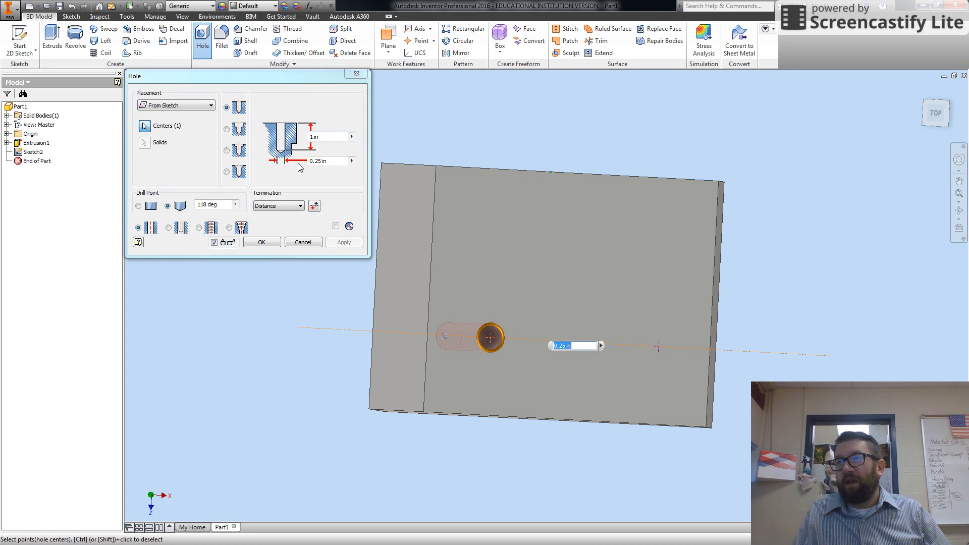
click(329, 161)
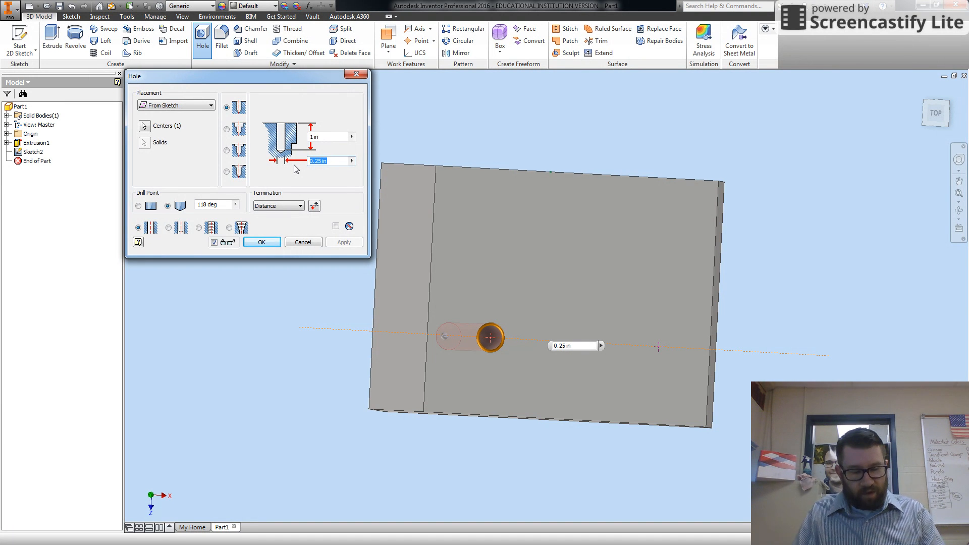
text(d1+)
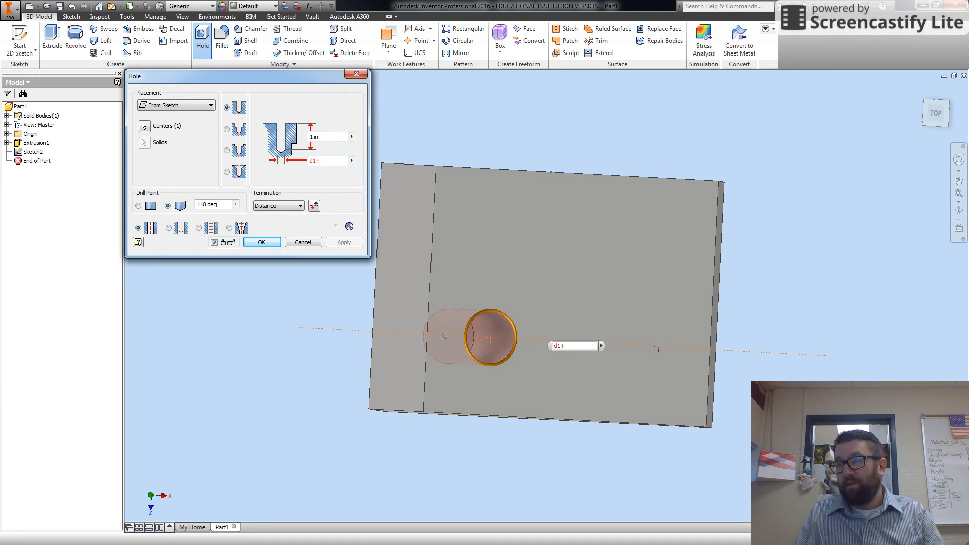
text(0.)
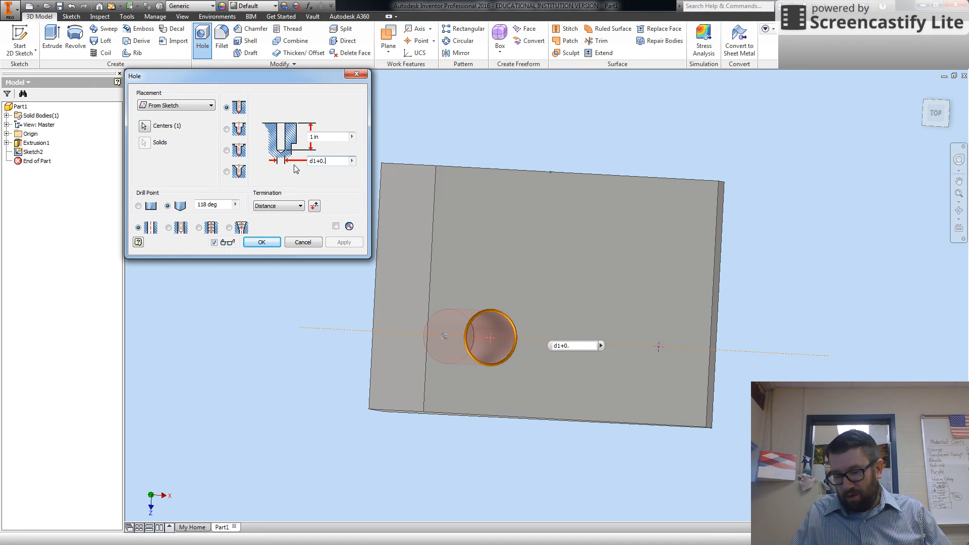
text(125)
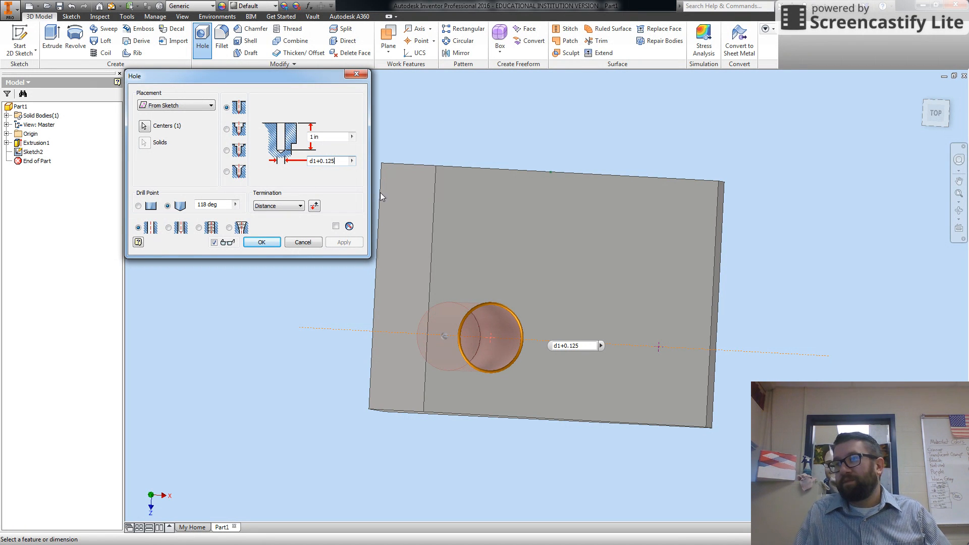
click(260, 242)
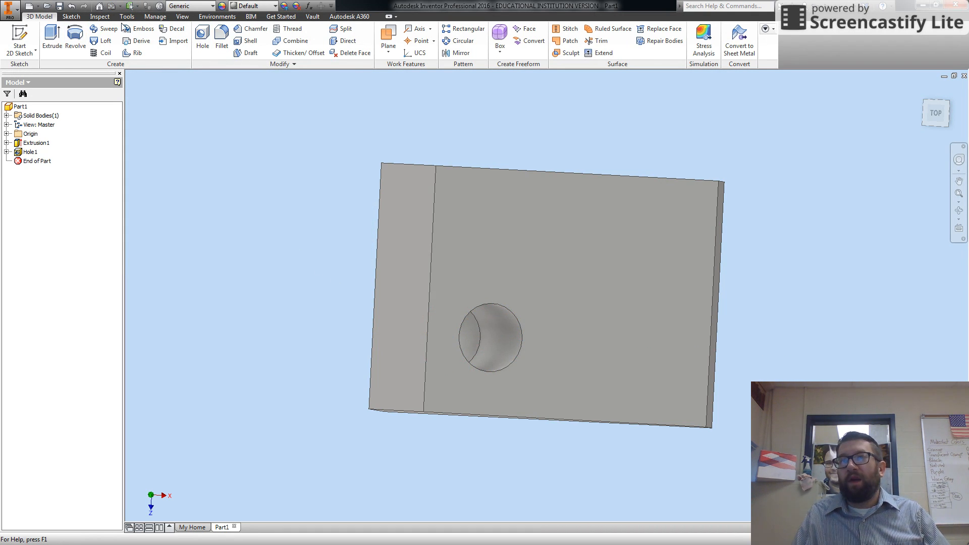
Open the model parameters and comment the hole's diameter parameter d6 as "upper hole diameter".
click(154, 17)
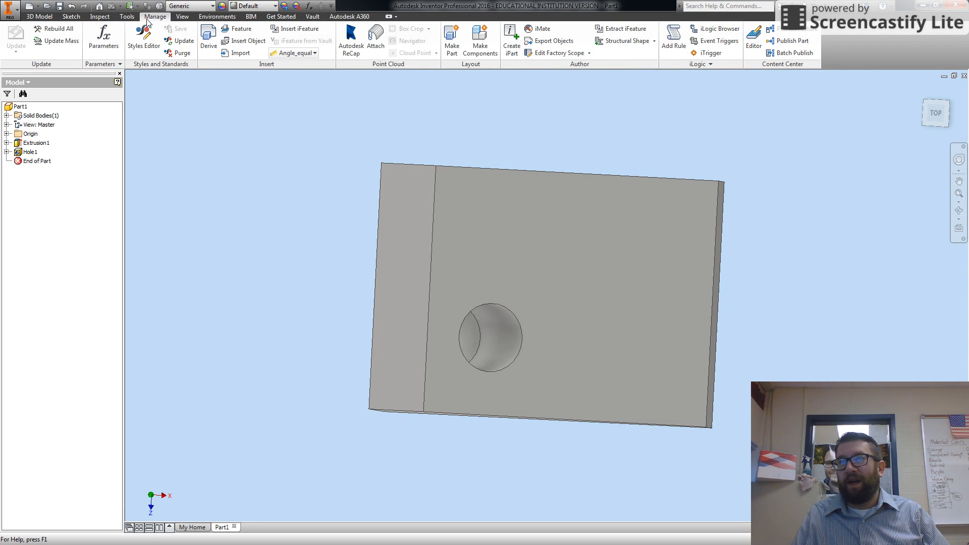
click(99, 37)
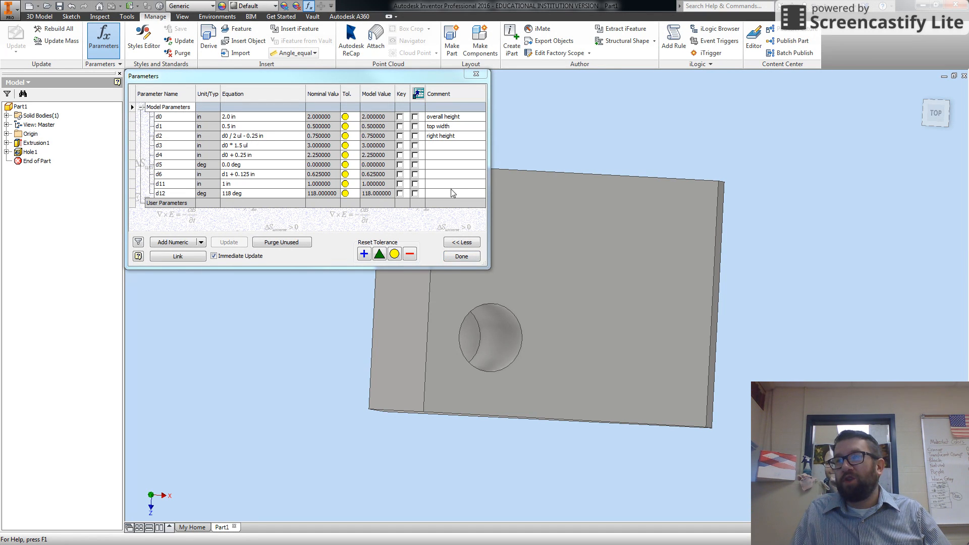
click(440, 175)
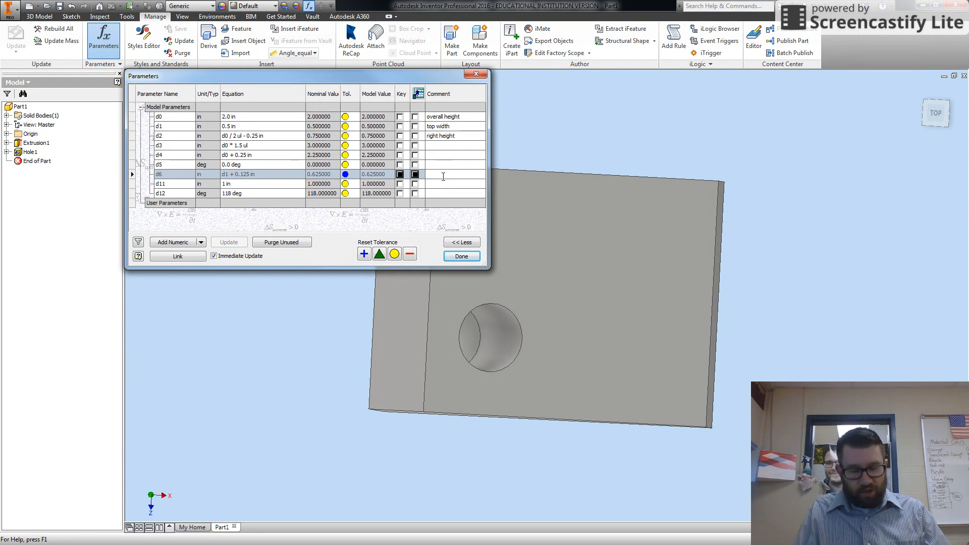
text(up)
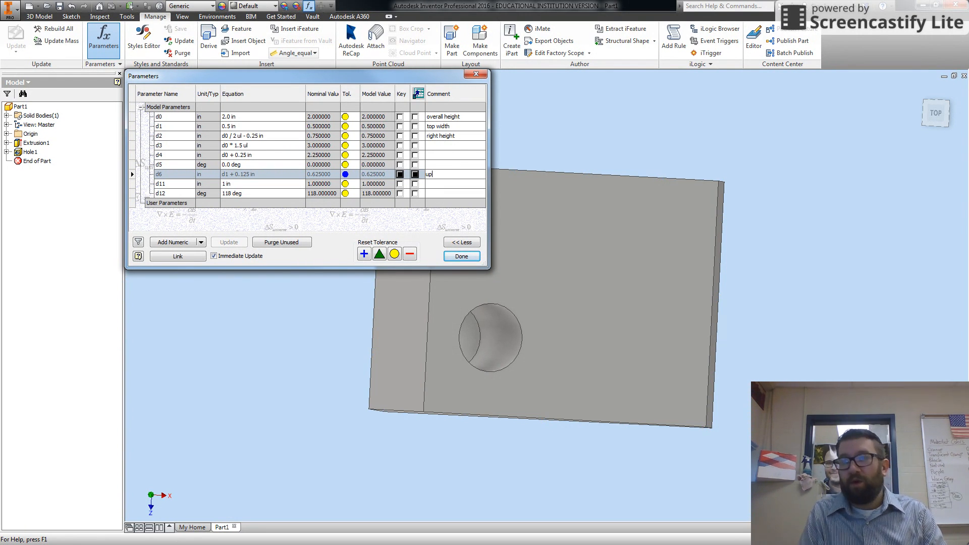
text(per hole diam)
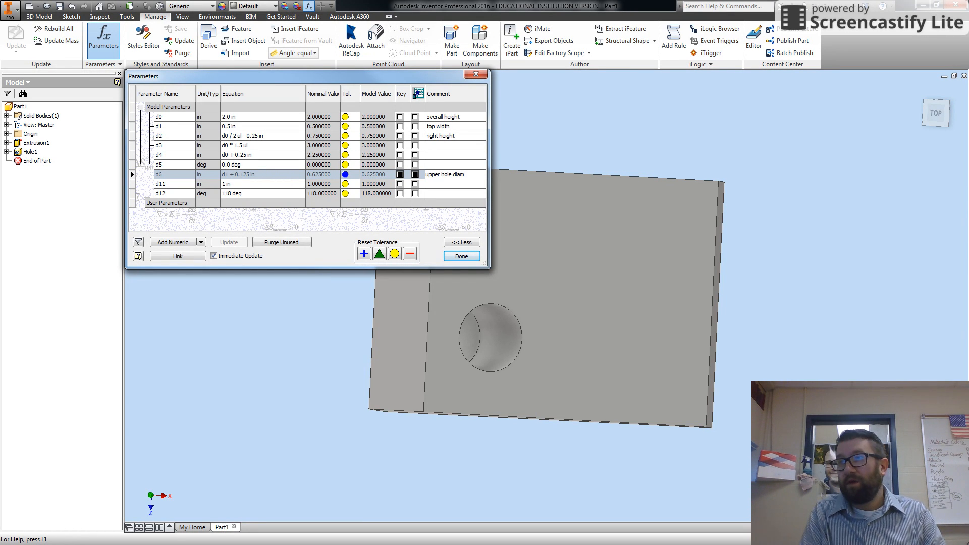
text(eter)
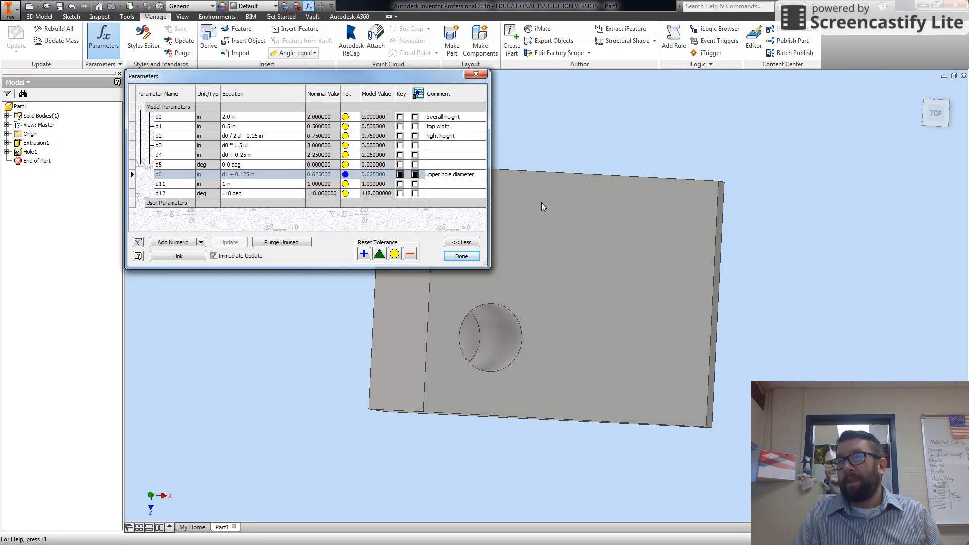
Comment the hole's depth parameter d11 as "upper hole depth".
click(449, 186)
text(u)
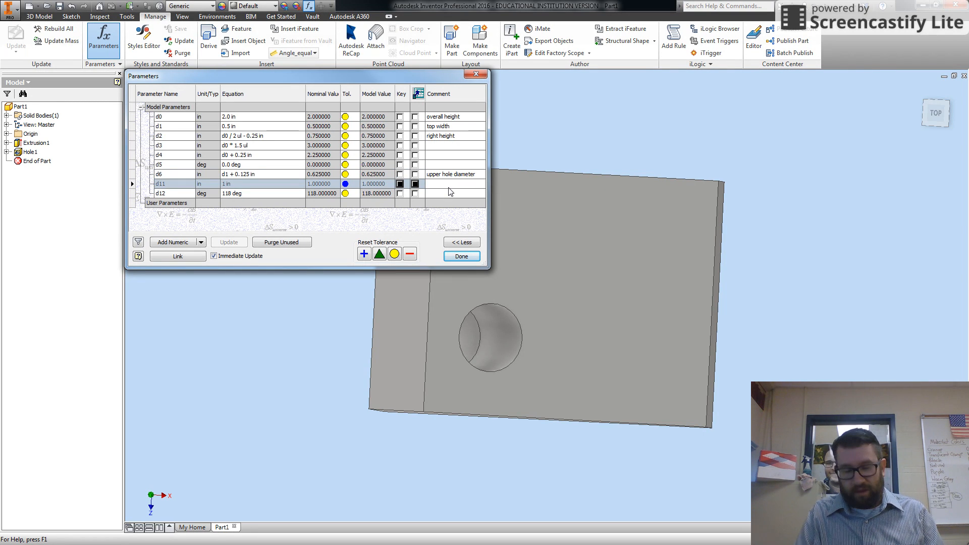
text(pper)
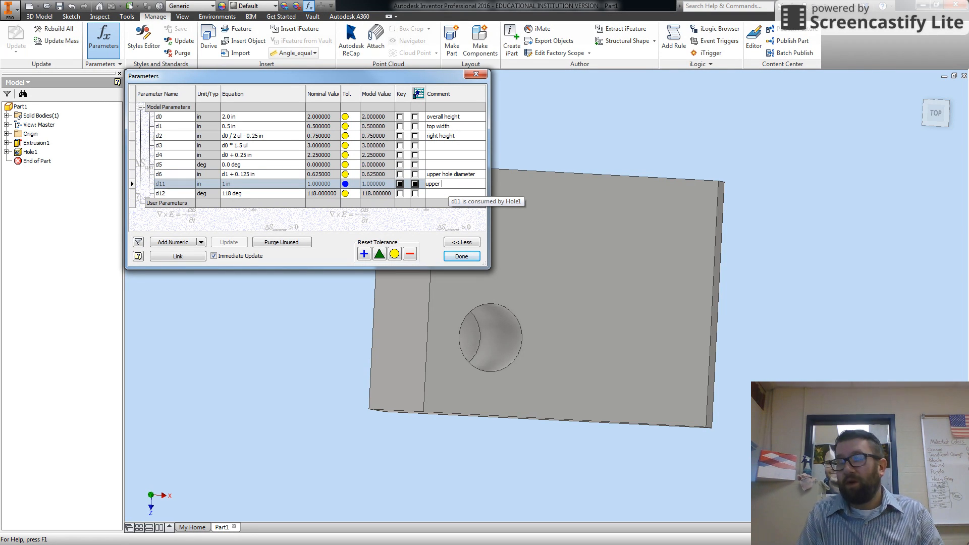
text( hole dept)
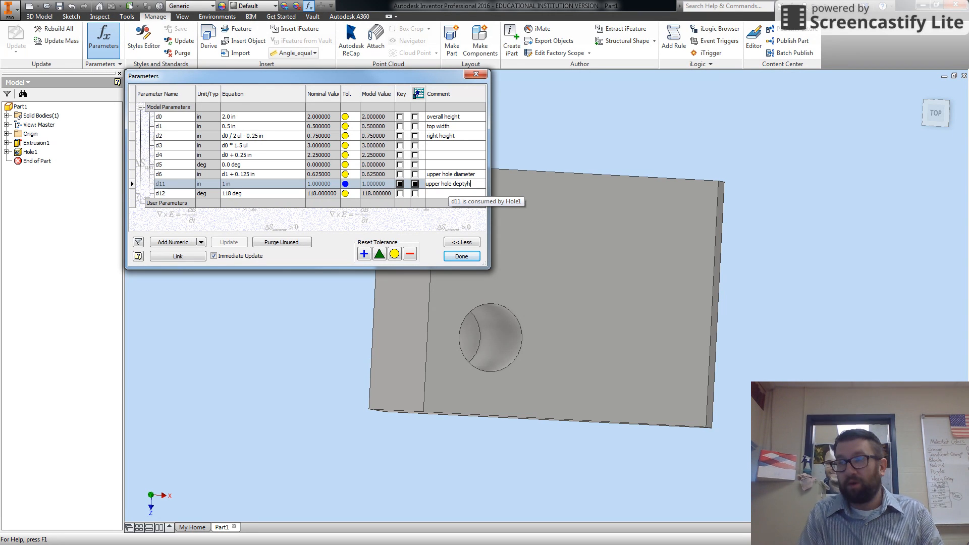
text(h)
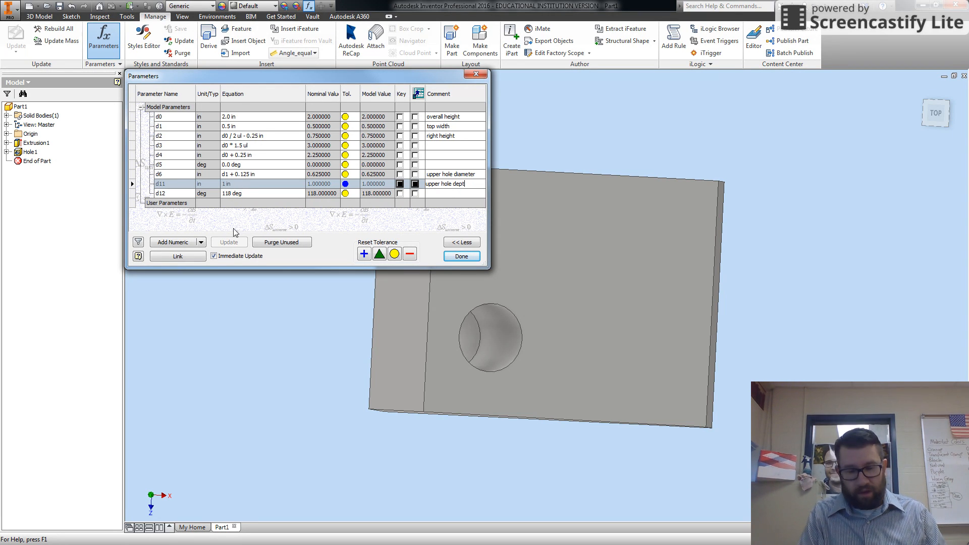
Comment the hole's 118-degree angle parameter d12 as "upper hole taper" and close the parameter table.
click(437, 193)
text(upper hol)
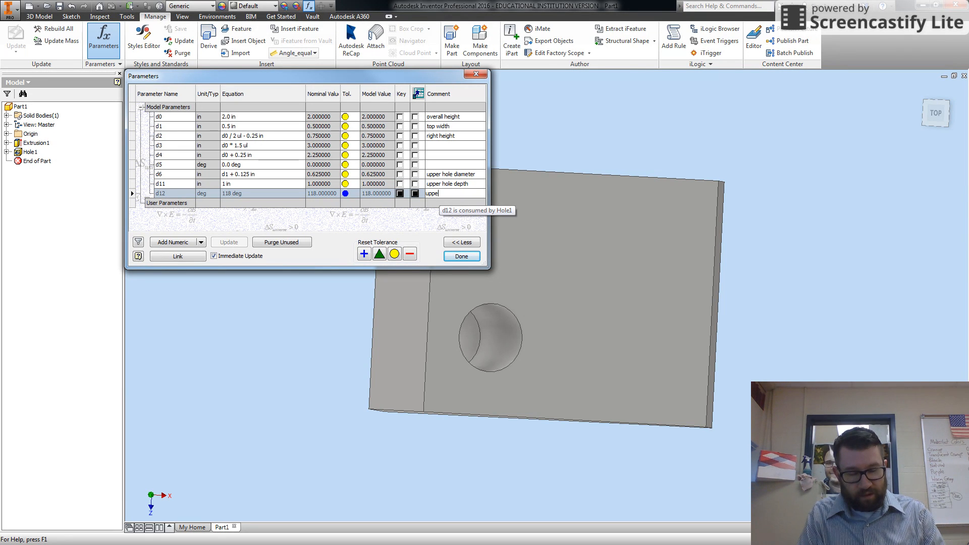
text(e patp0)
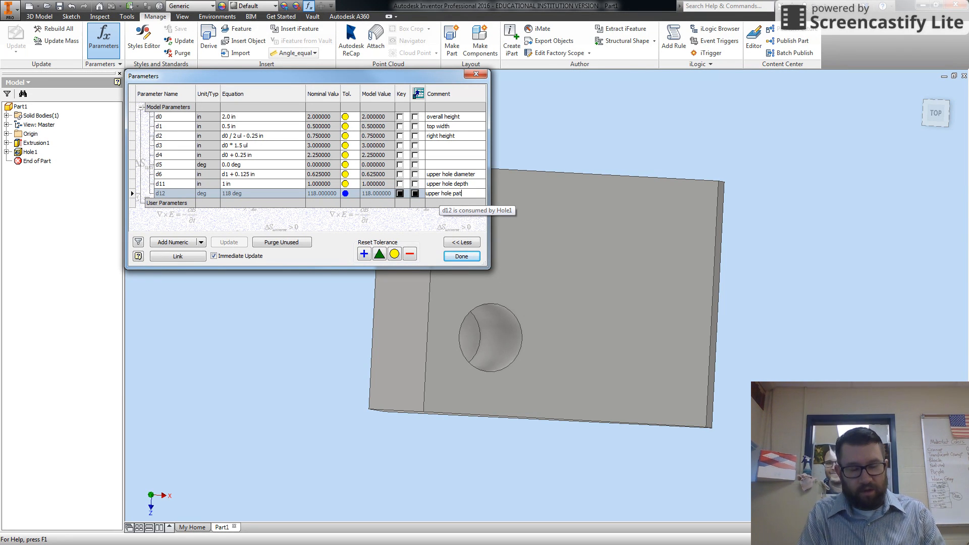
key(BackSpace)
key(BackSpace)
key(BackSpace)
key(BackSpace)
key(BackSpace)
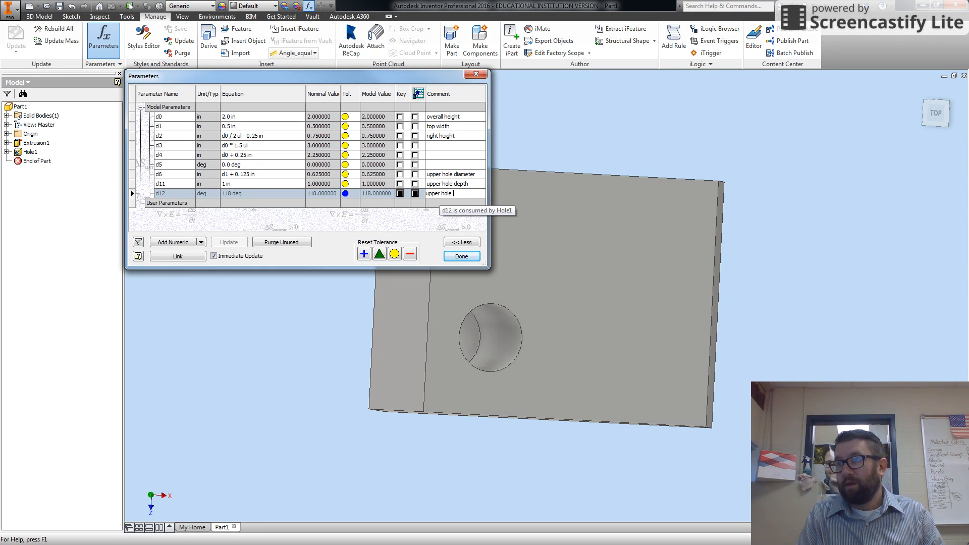
text(taper)
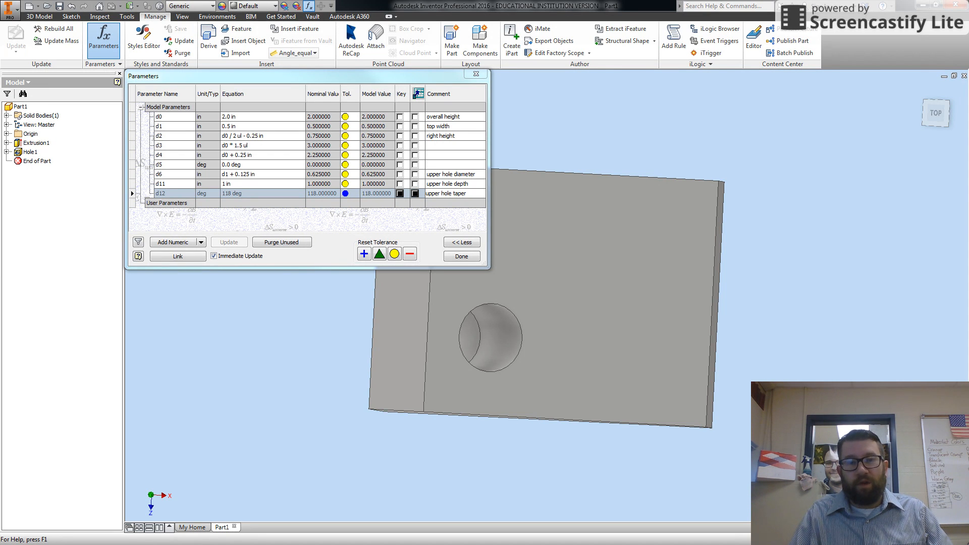
click(463, 260)
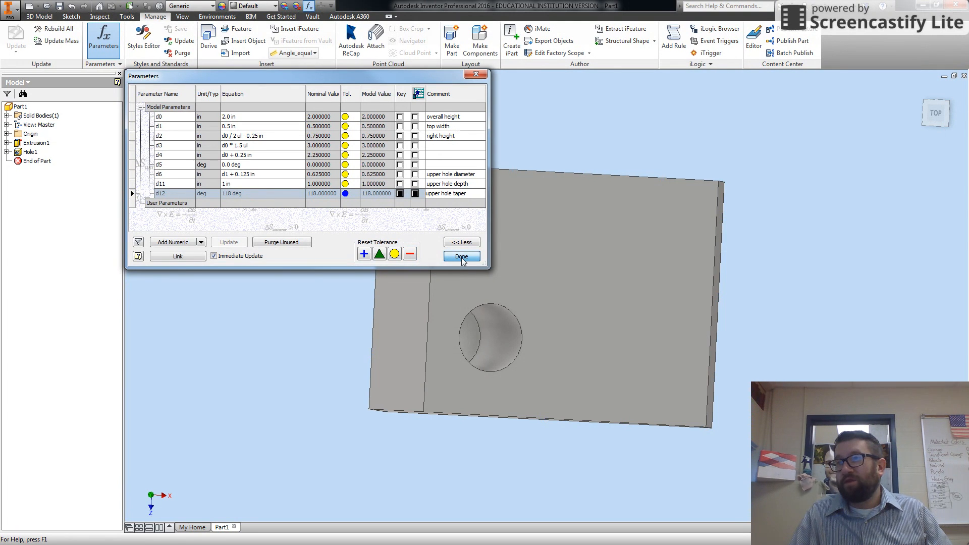
click(461, 257)
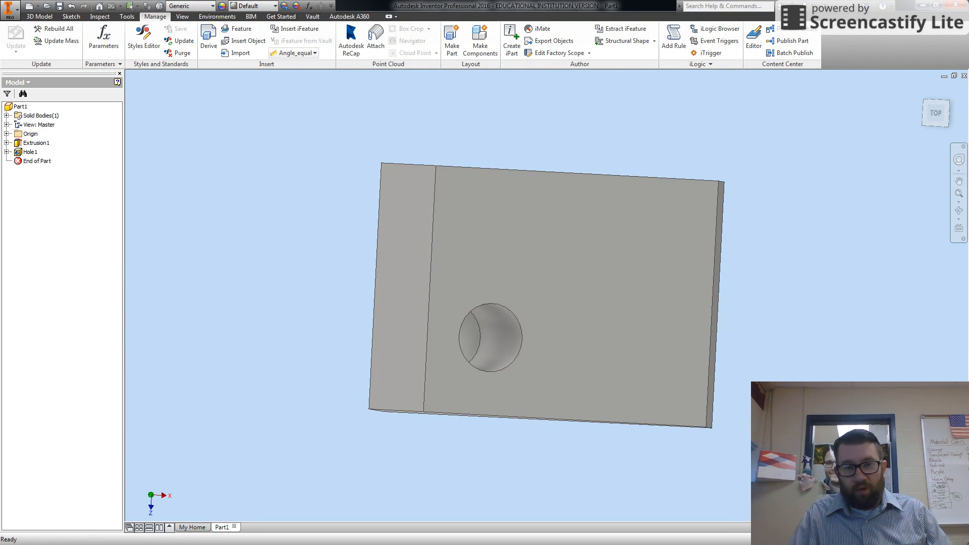